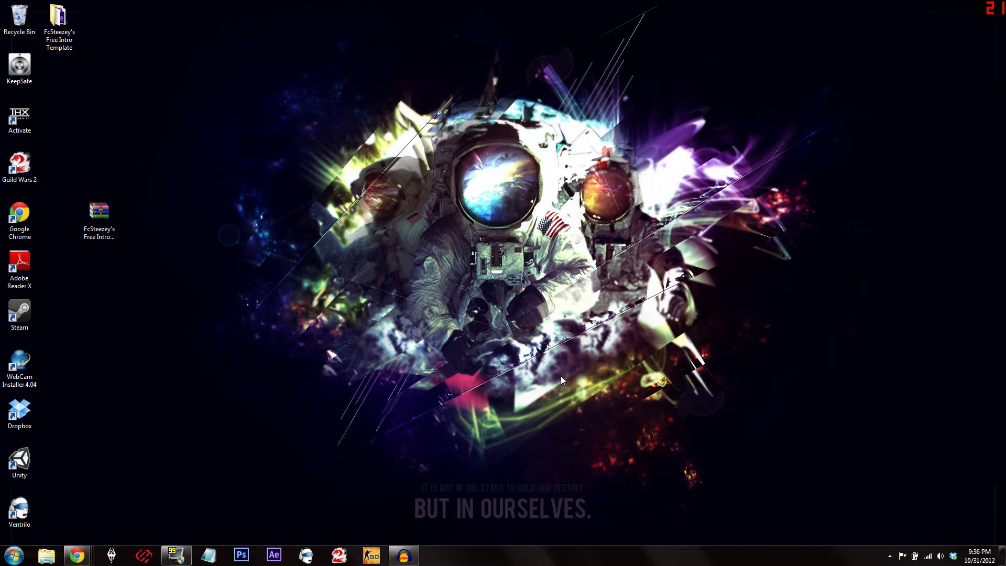
Step: Open the extracted FcSteezey's Free Intro Template folder
left_click(92, 221)
left_click(99, 225)
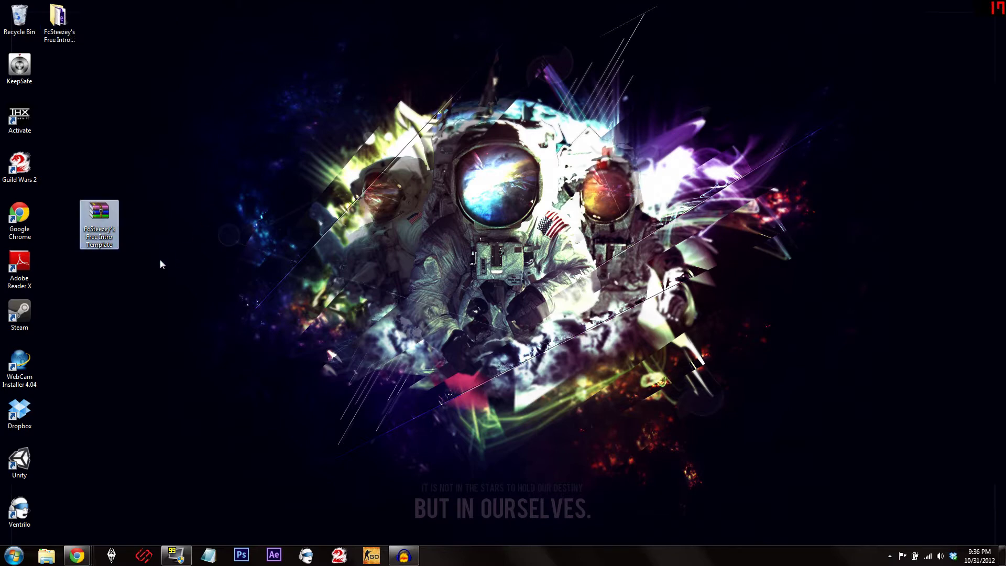
right_click(96, 247)
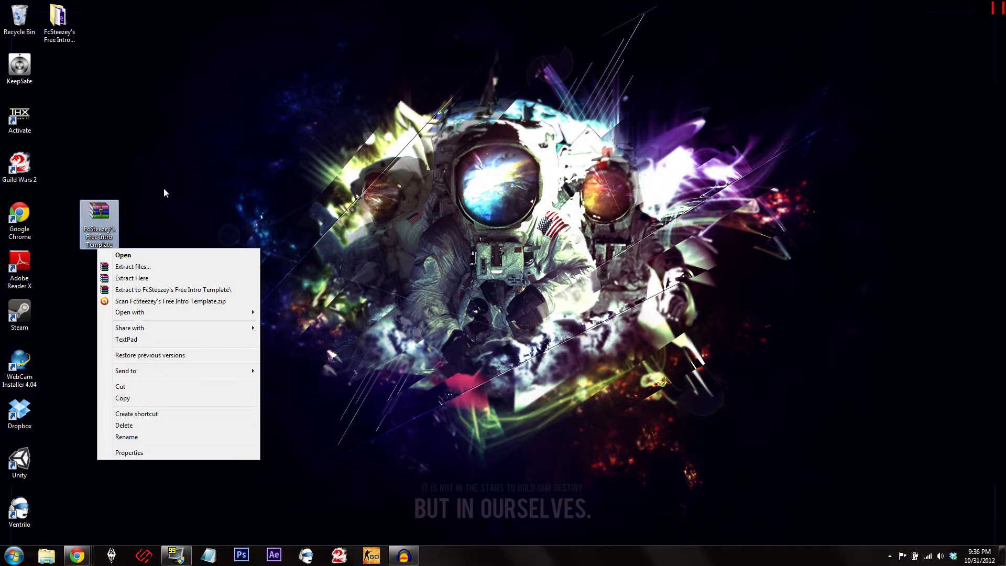
key("Escape")
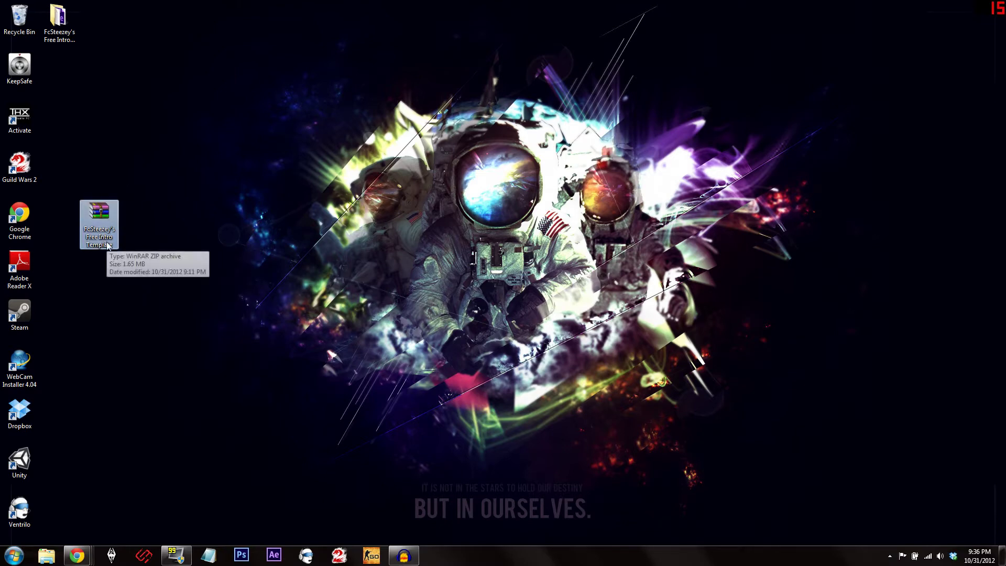
right_click(113, 212)
left_click(158, 147)
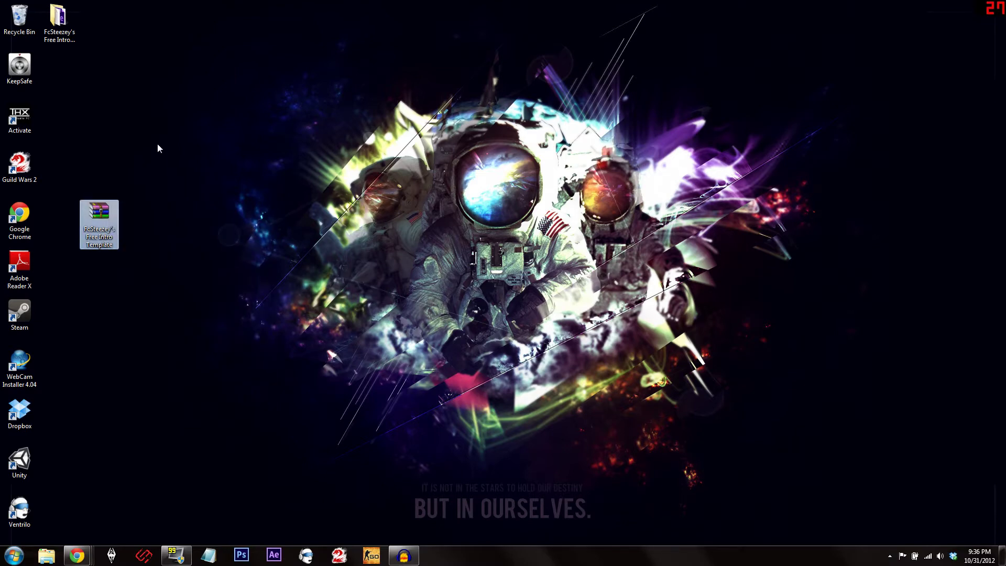
double_click(65, 39)
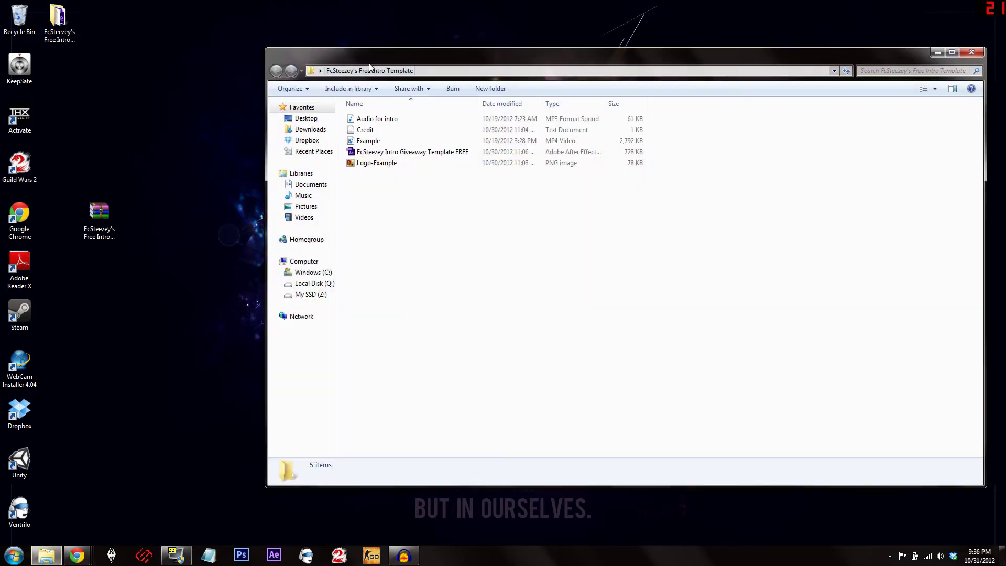
left_click_drag(382, 51, 375, 30)
Step: Play the 'Audio for intro' file, then read the Credit notes in Notepad and close them
left_click(372, 97)
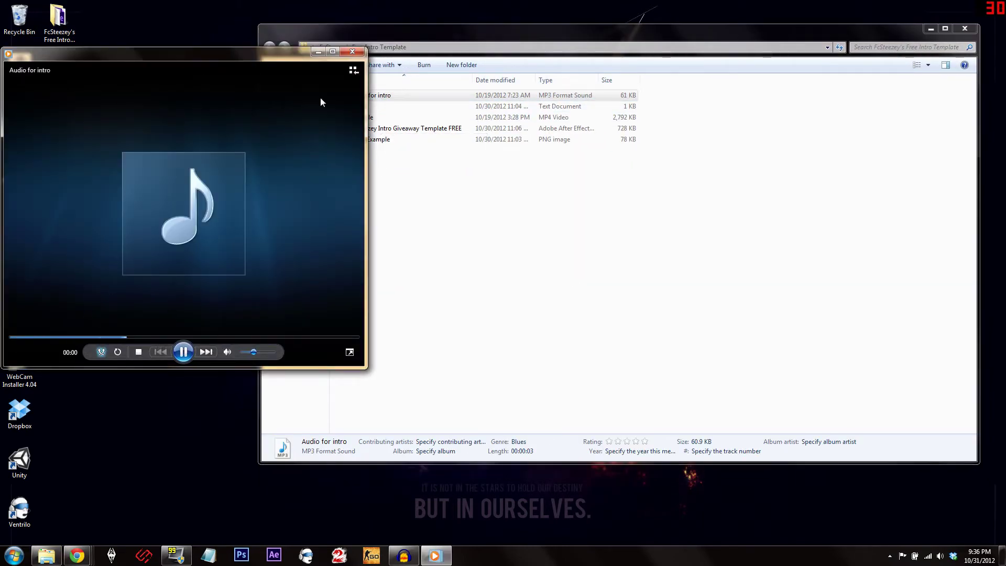
left_click(352, 52)
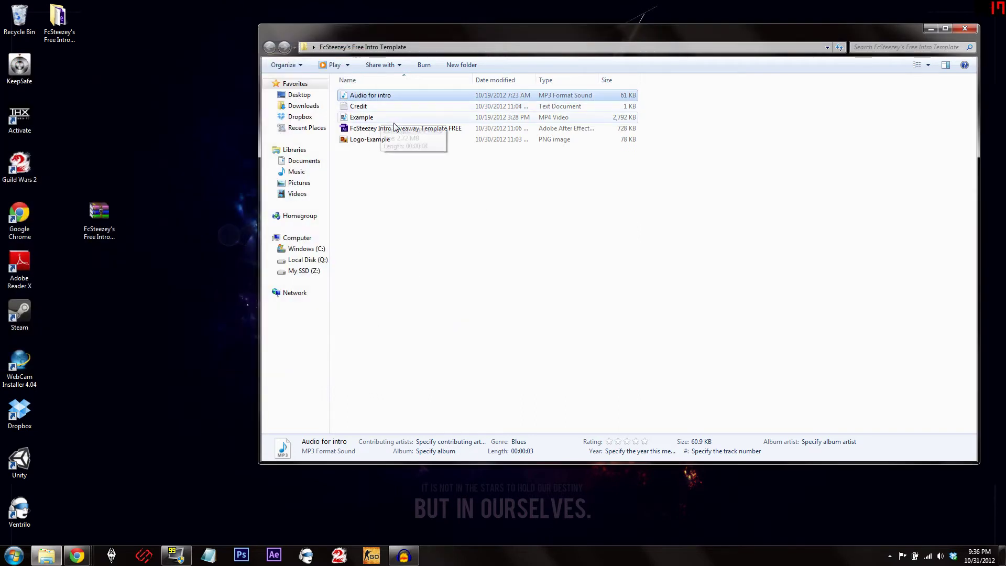
double_click(380, 107)
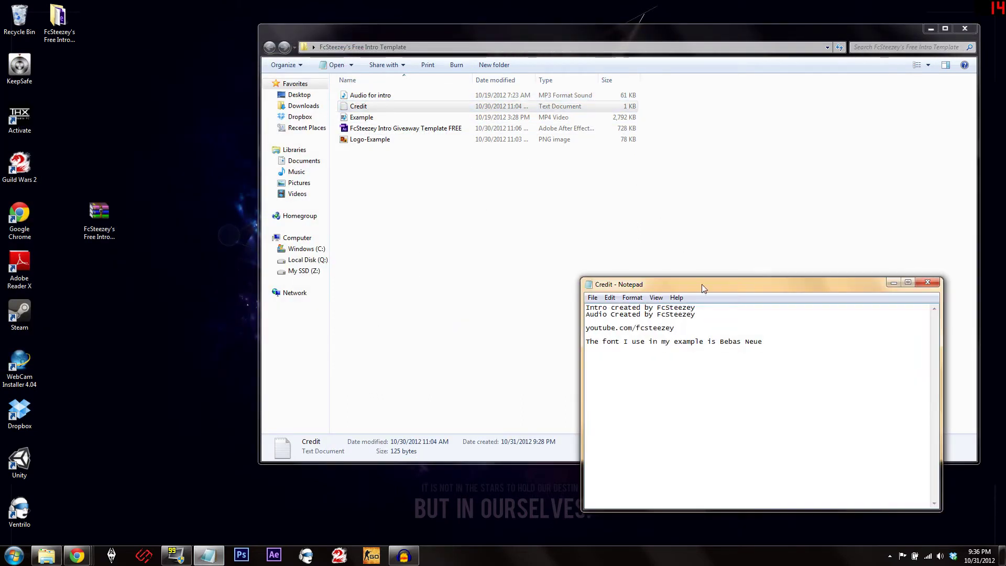
left_click_drag(704, 288, 536, 193)
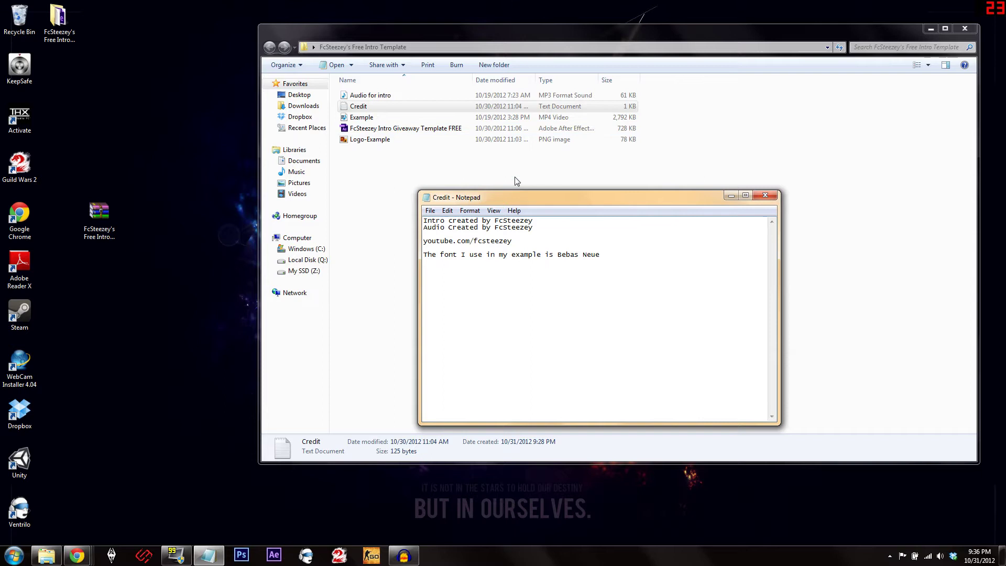
left_click_drag(423, 221, 495, 256)
left_click(524, 257)
left_click(768, 196)
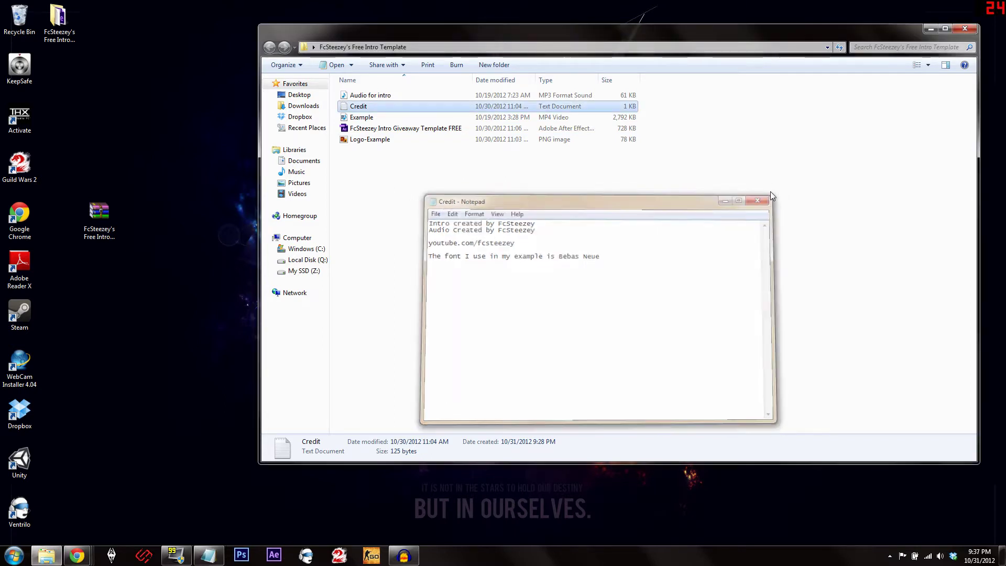
Step: Watch the Example preview video
double_click(434, 119)
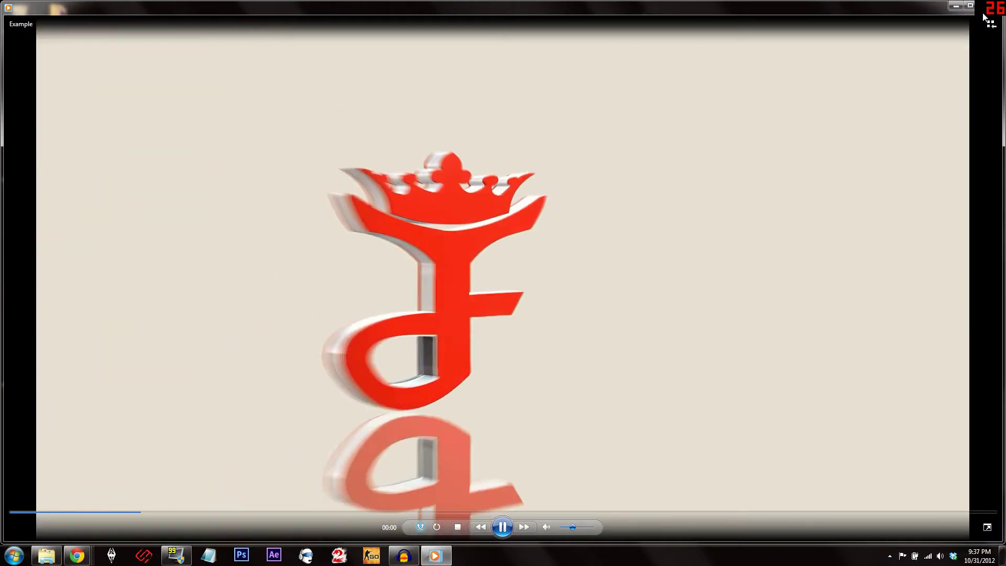
double_click(872, 17)
left_click(867, 33)
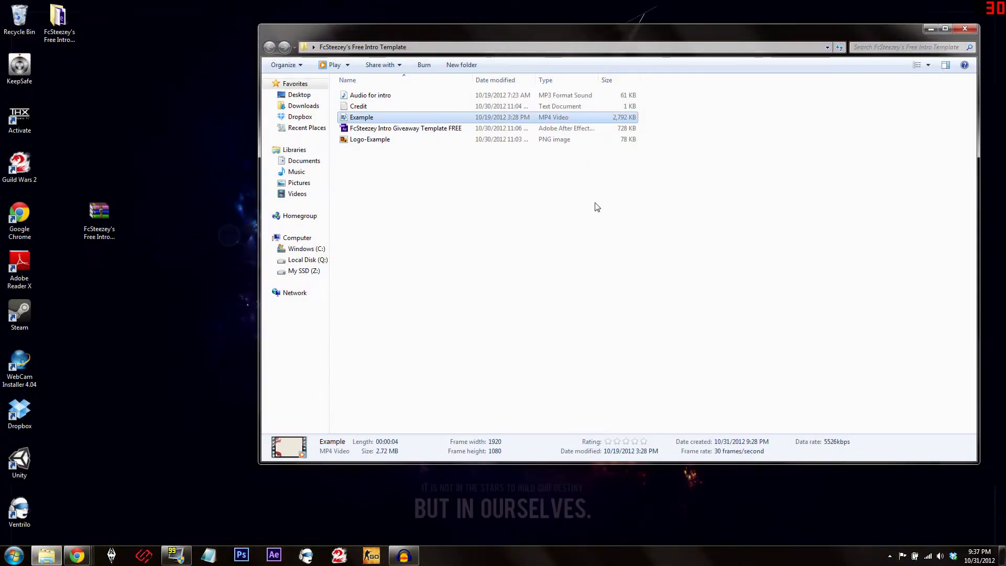
Step: View the Logo-Example image, then launch the template's After Effects project
key("Down")
key("Down")
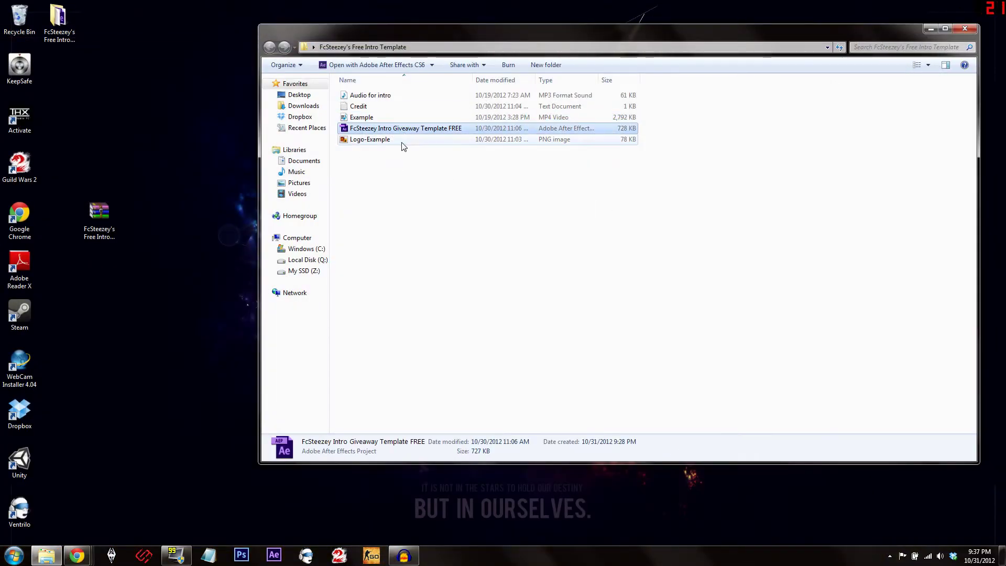
double_click(390, 139)
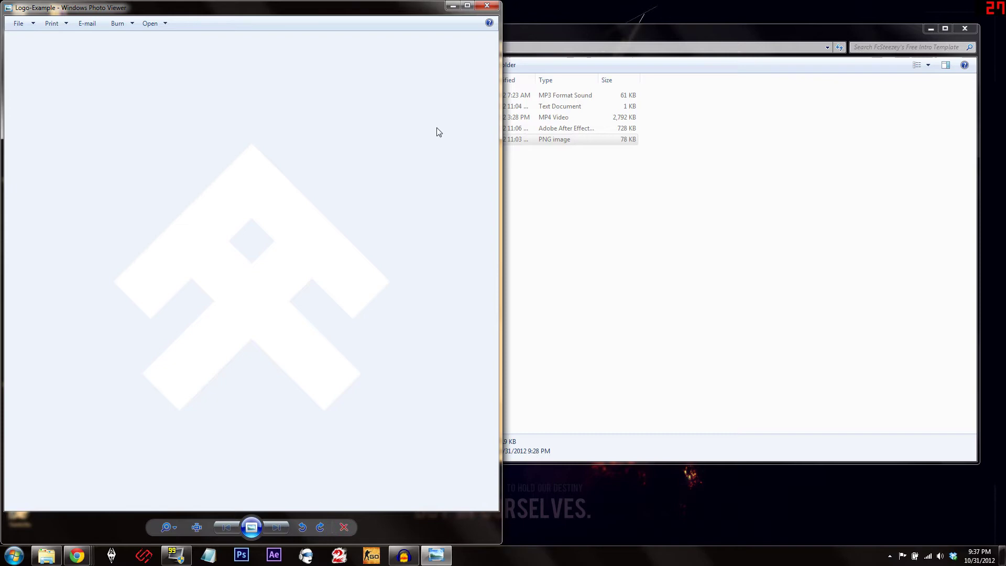
left_click(487, 5)
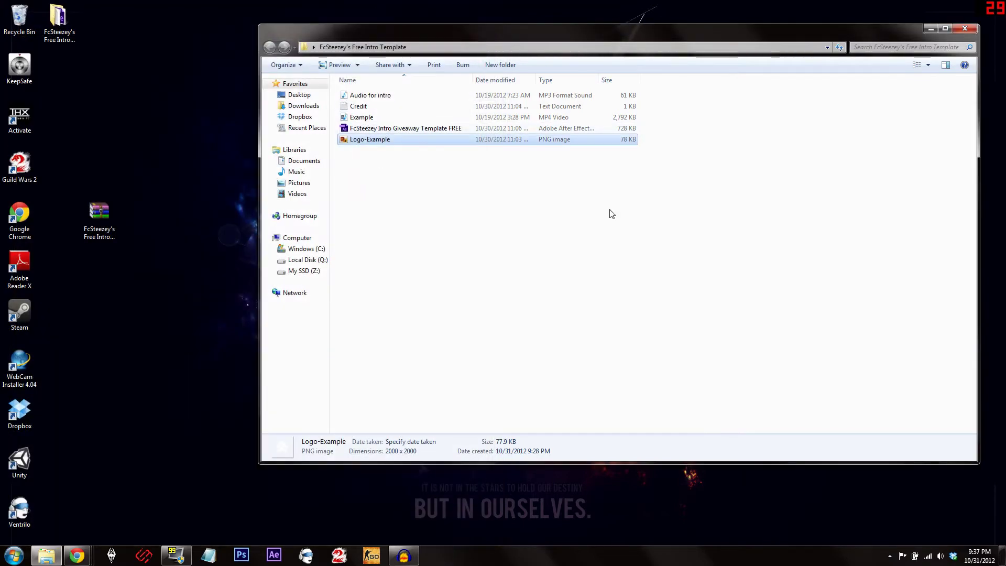
double_click(424, 140)
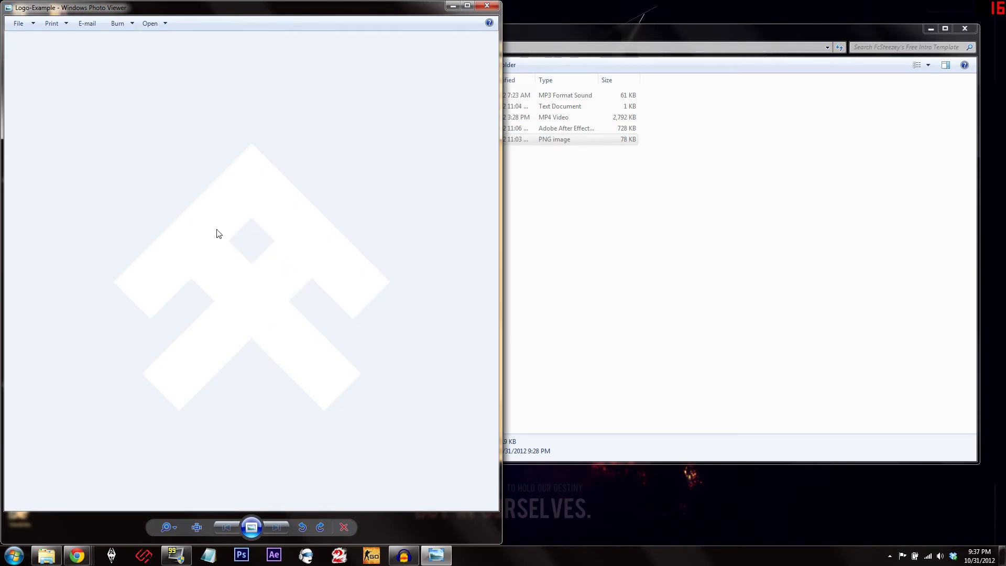
left_click(489, 5)
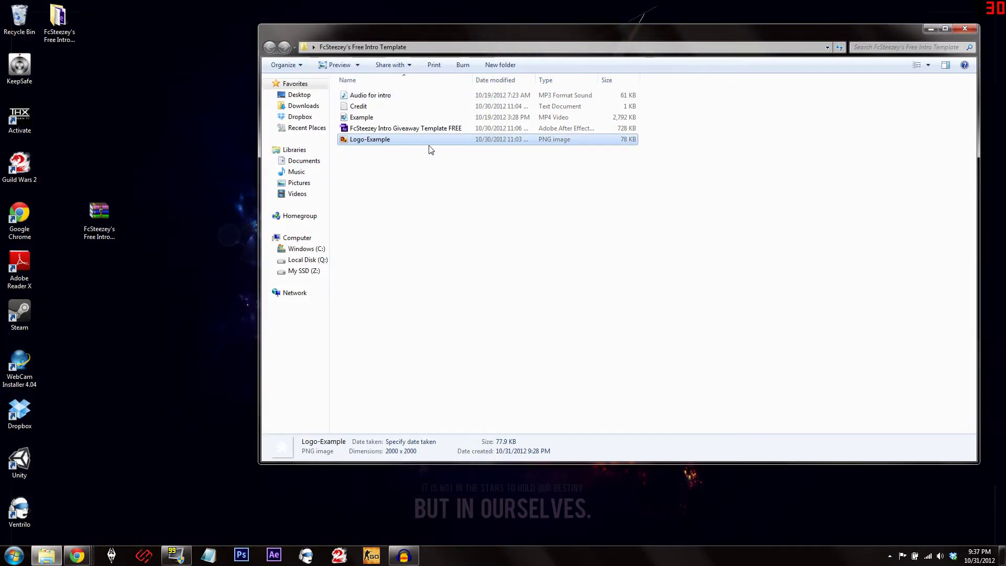
double_click(401, 129)
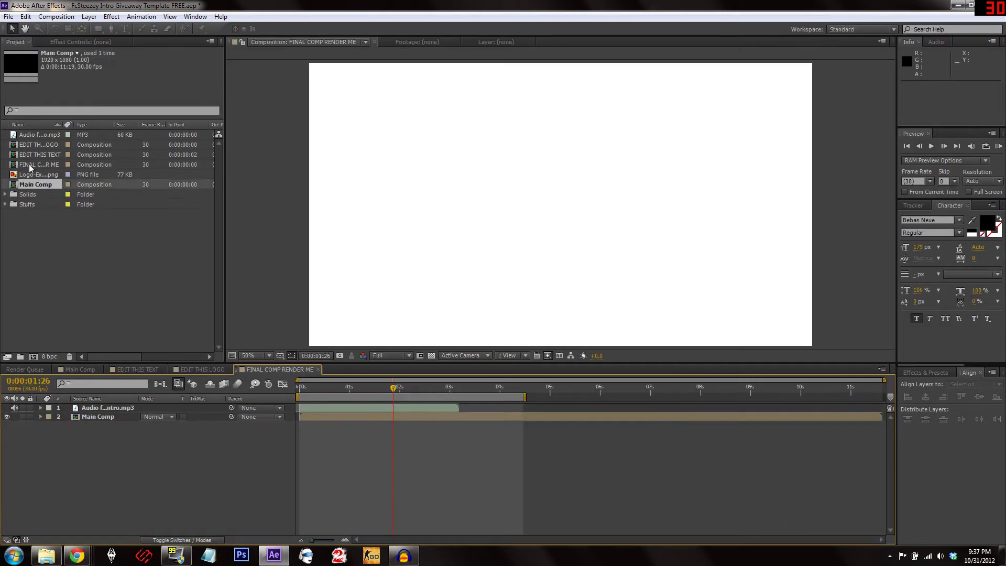
Step: Select the EDIT THIS TEXT, FINAL COMP RENDER ME and EDIT THIS LOGO comps in the Project panel
left_click(45, 155)
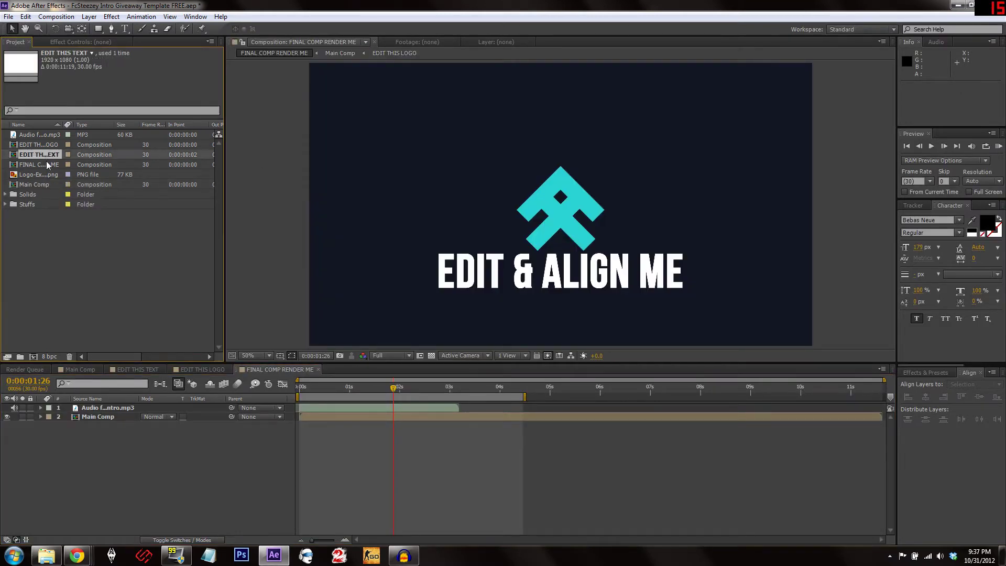
left_click(51, 165)
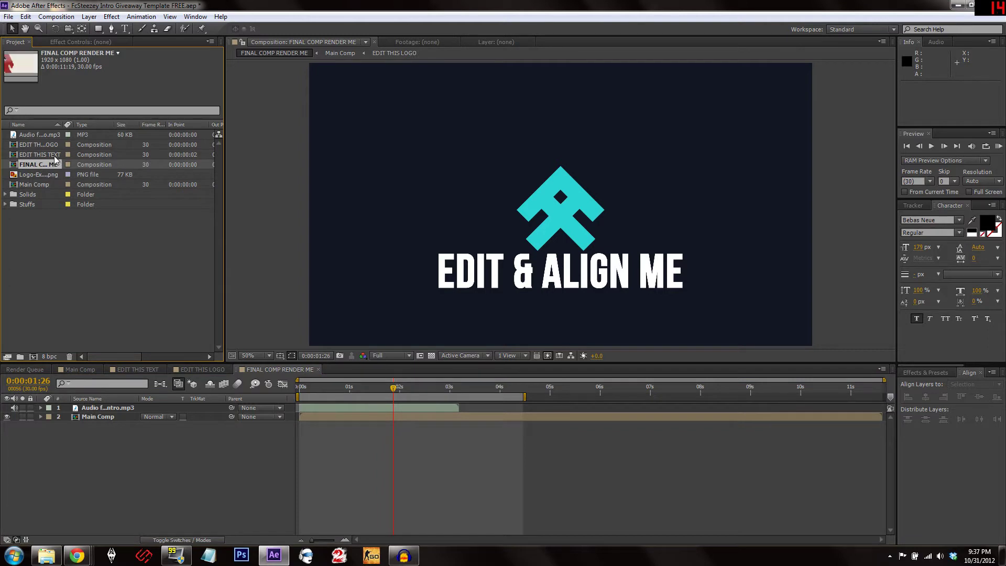
left_click(55, 155)
left_click(52, 145)
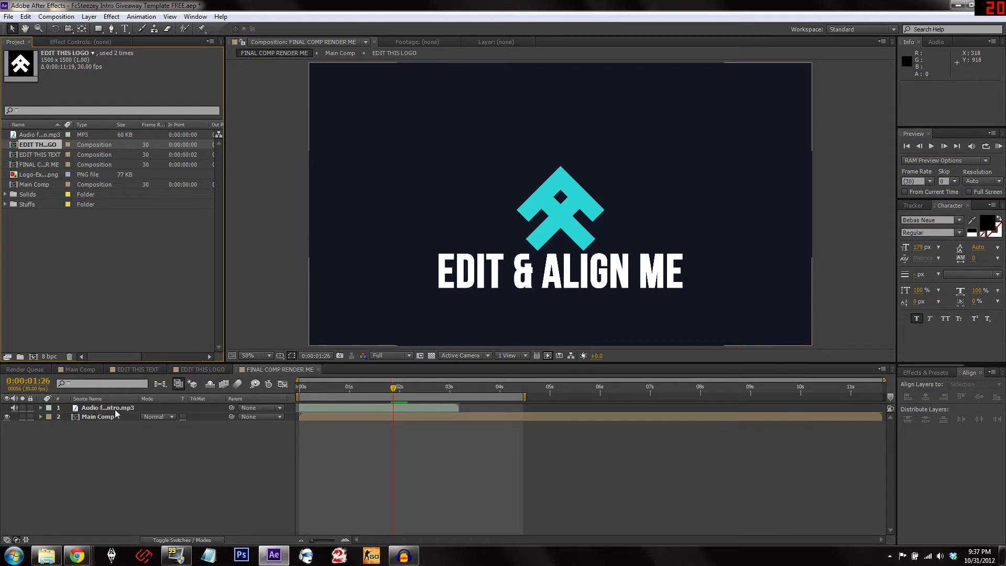
Step: Replace the EDIT & ALIGN ME text with FCSTEEZEY in the EDIT THIS TEXT comp
double_click(508, 283)
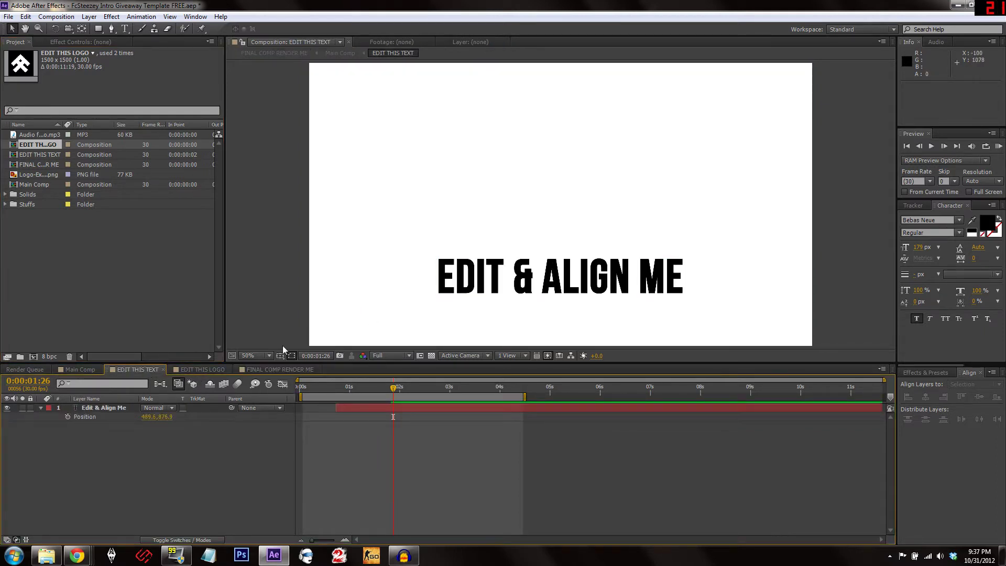
key("ctrl+t")
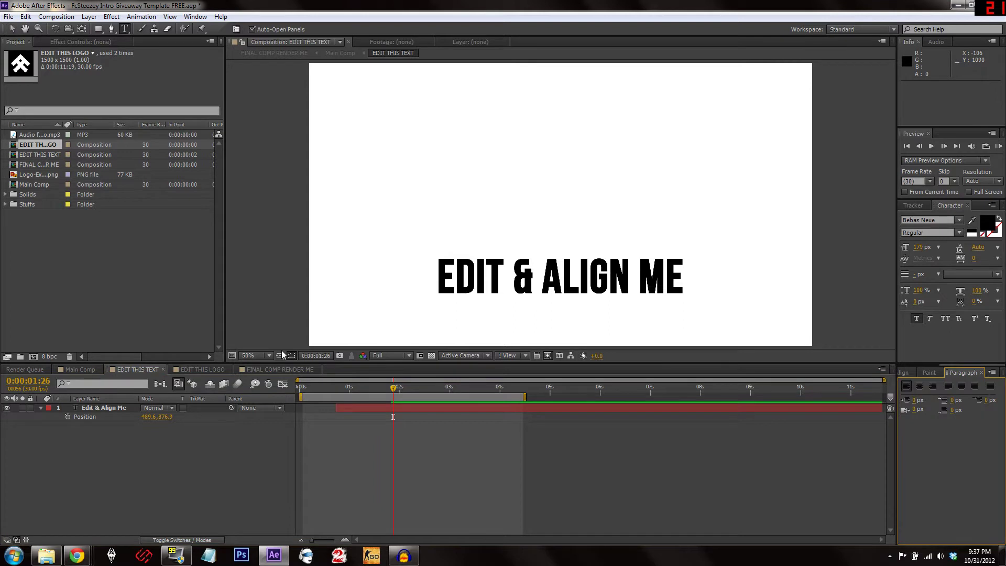
left_click_drag(436, 277, 739, 271)
type("FCSTEEZEY")
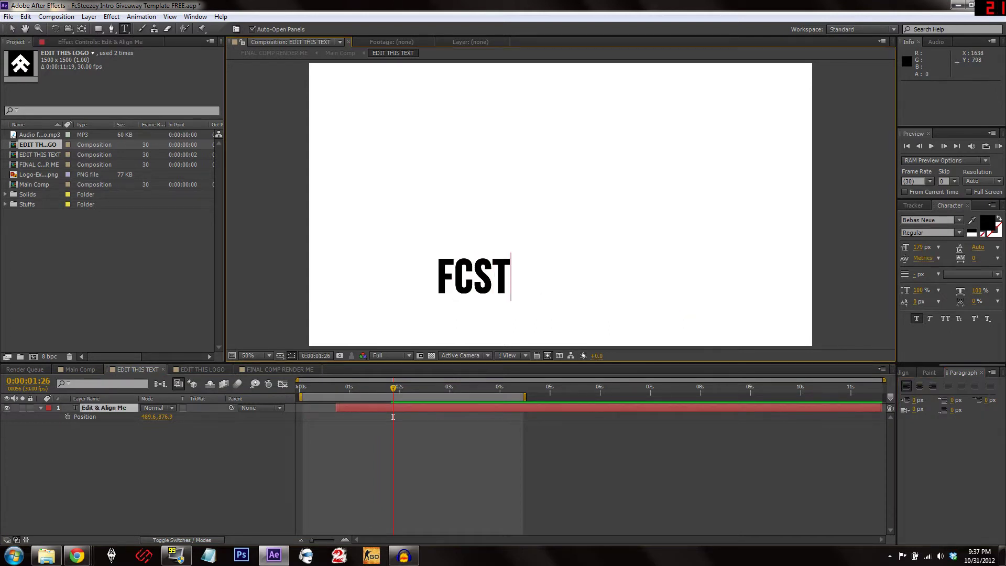
Step: Centre the FCSTEEZEY text horizontally in the frame
left_click(905, 373)
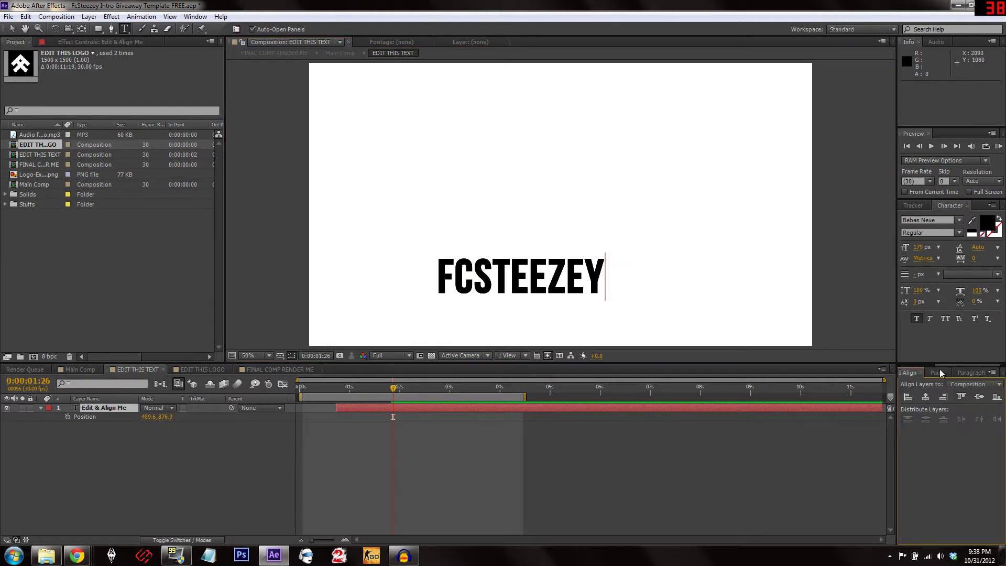
left_click(924, 397)
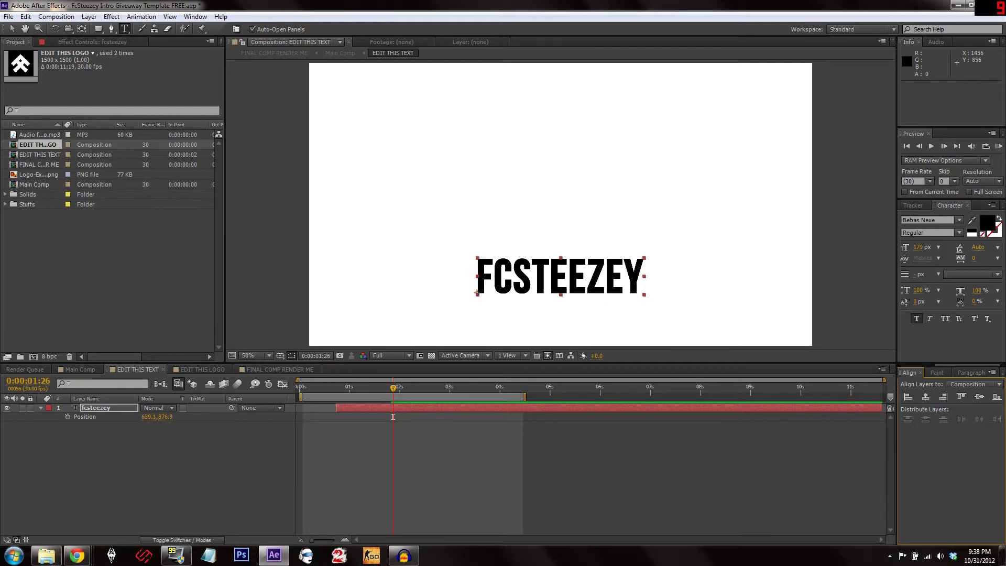
left_click(196, 17)
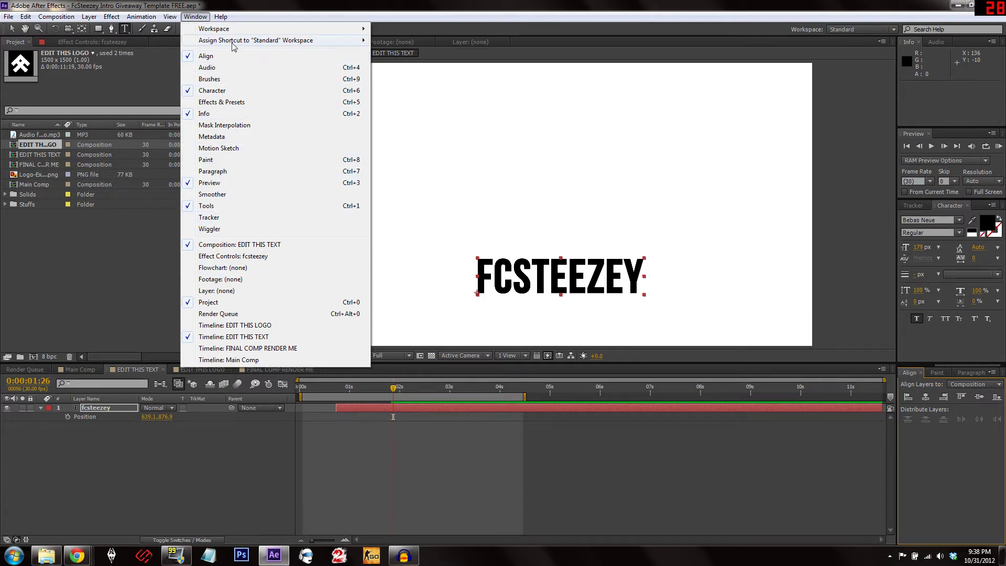
left_click(195, 17)
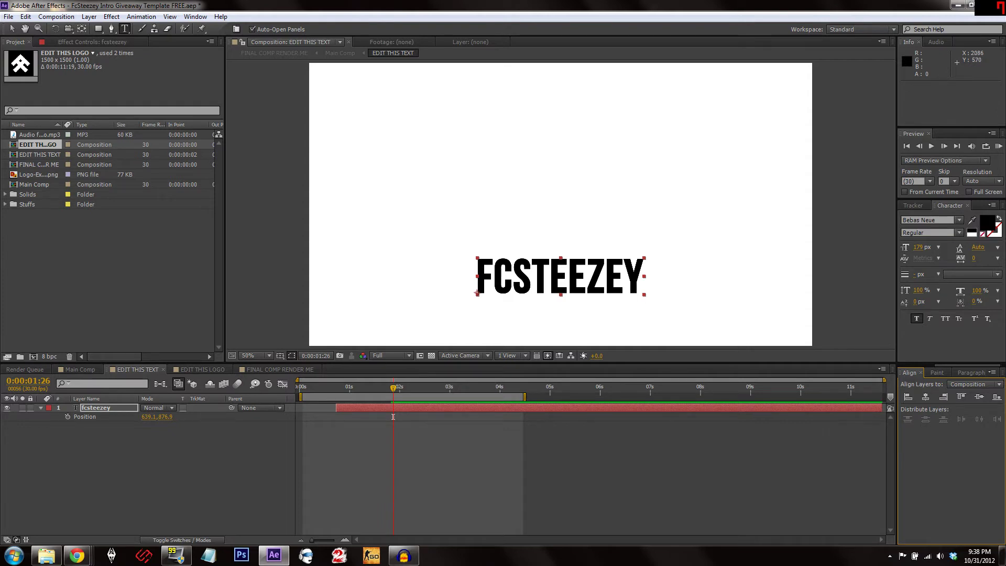
Step: Import the white crowned FcSteezey logo PNG into the project
left_click(202, 370)
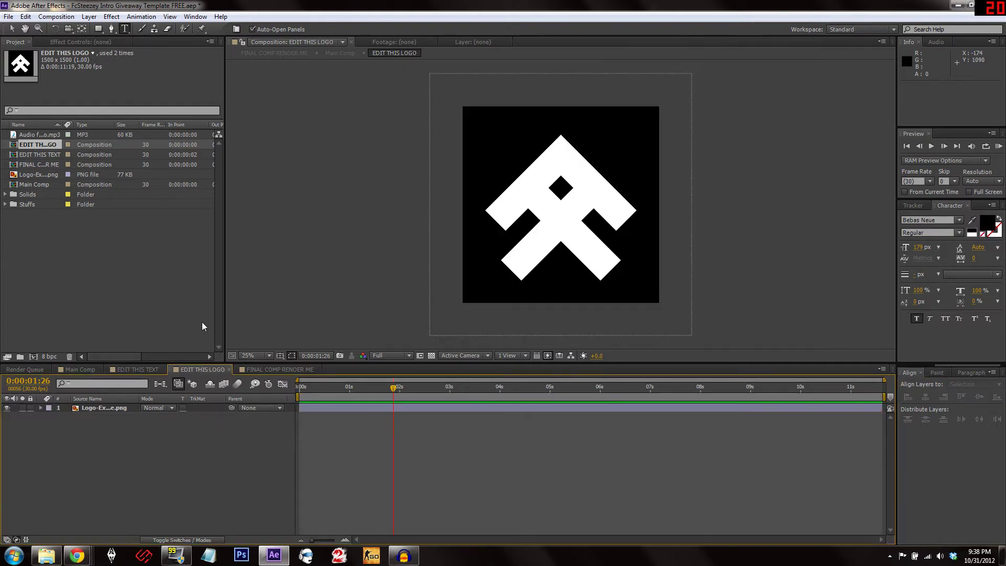
left_click(137, 369)
left_click(199, 370)
right_click(42, 241)
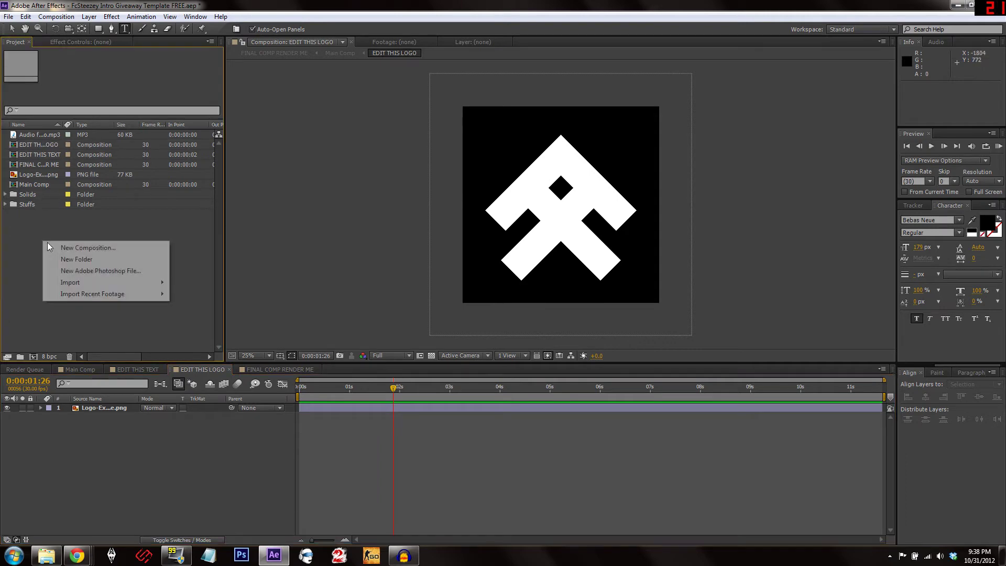
mouse_move(96, 287)
left_click(194, 282)
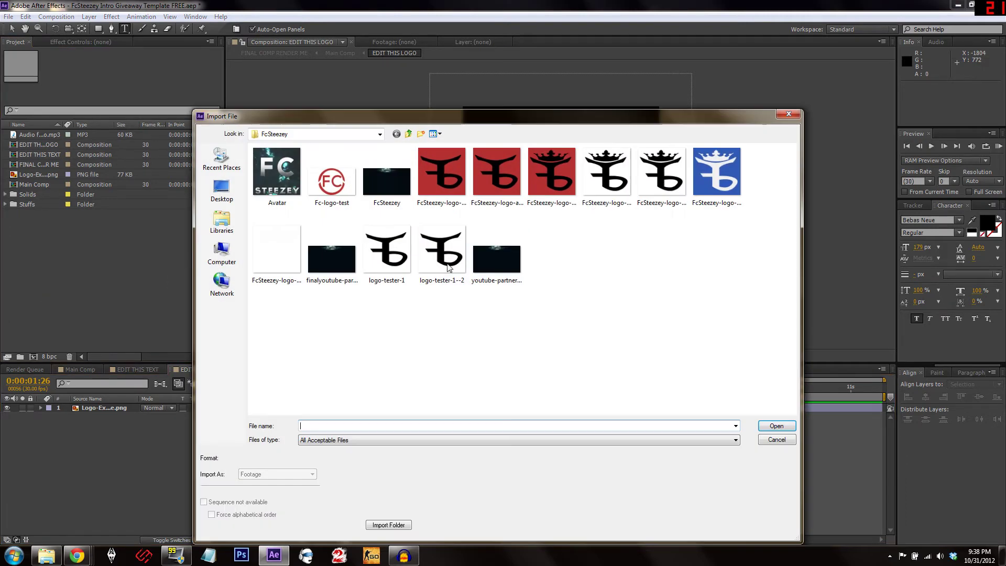
left_click_drag(508, 135, 360, 164)
left_click(100, 289)
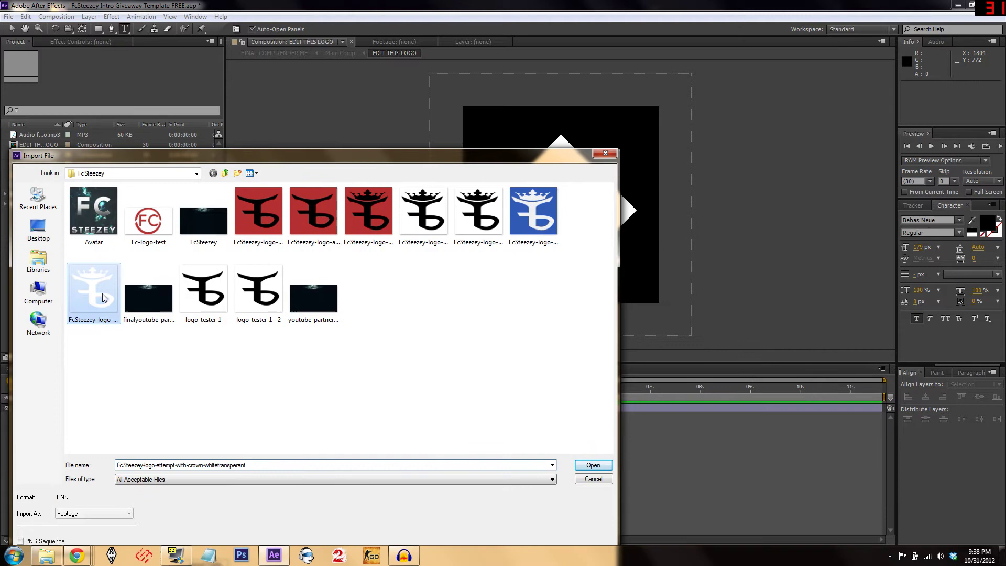
double_click(101, 291)
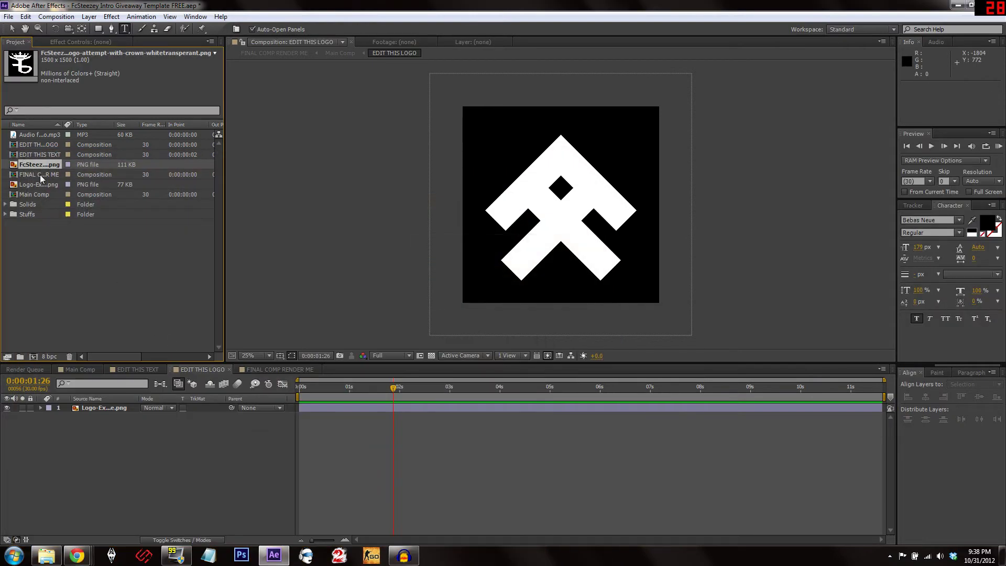
Step: Preview the crown logo and drag it into the EDIT THIS LOGO composition
double_click(44, 167)
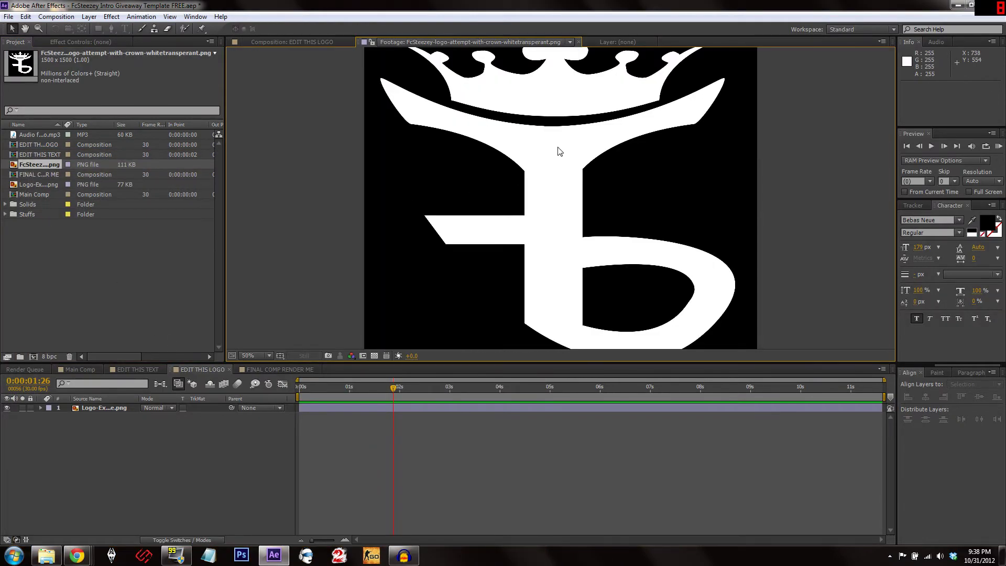
scroll(550, 244, "down", 3)
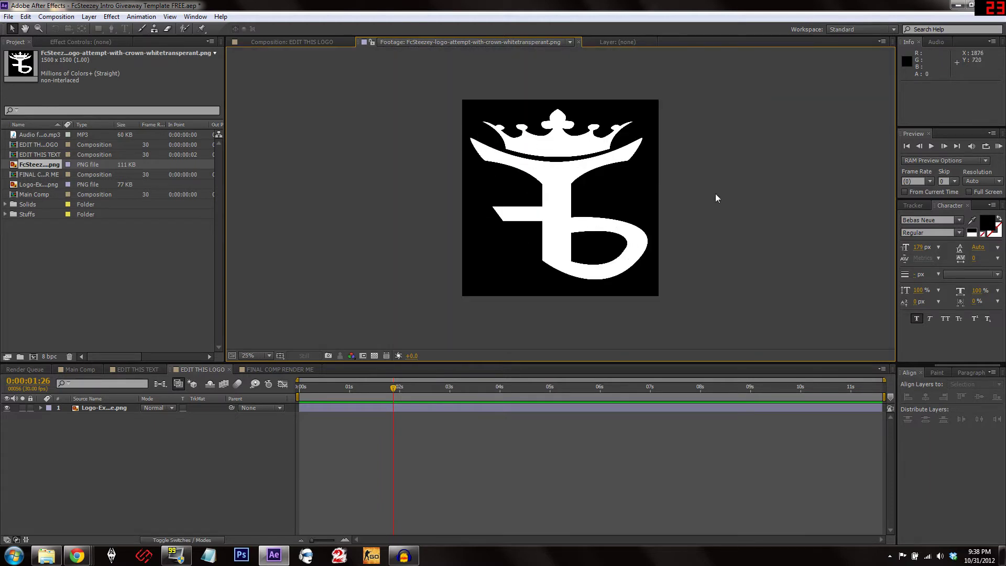
scroll(604, 212, "up", 2)
scroll(603, 211, "down", 2)
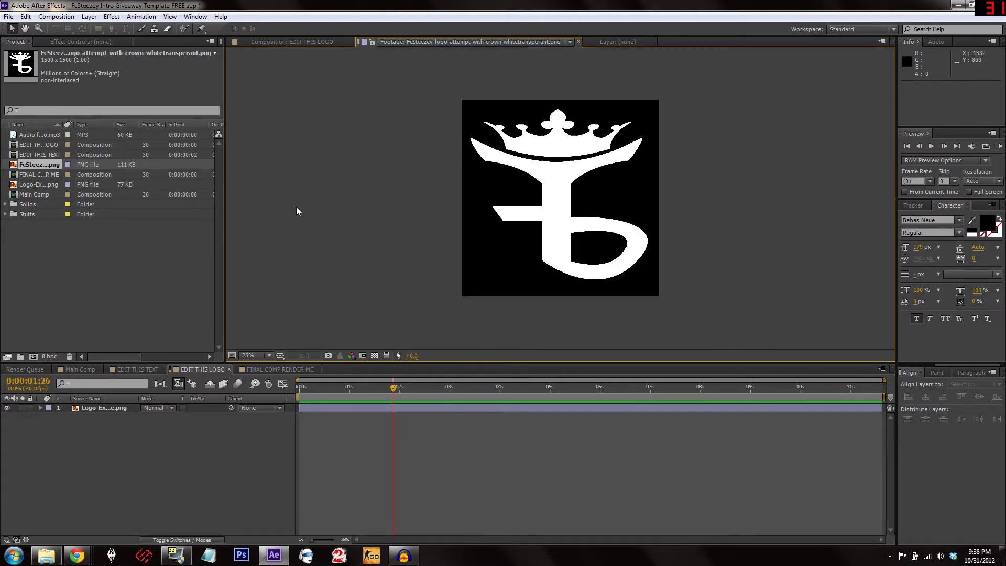
left_click(46, 175)
left_click_drag(49, 165, 194, 465)
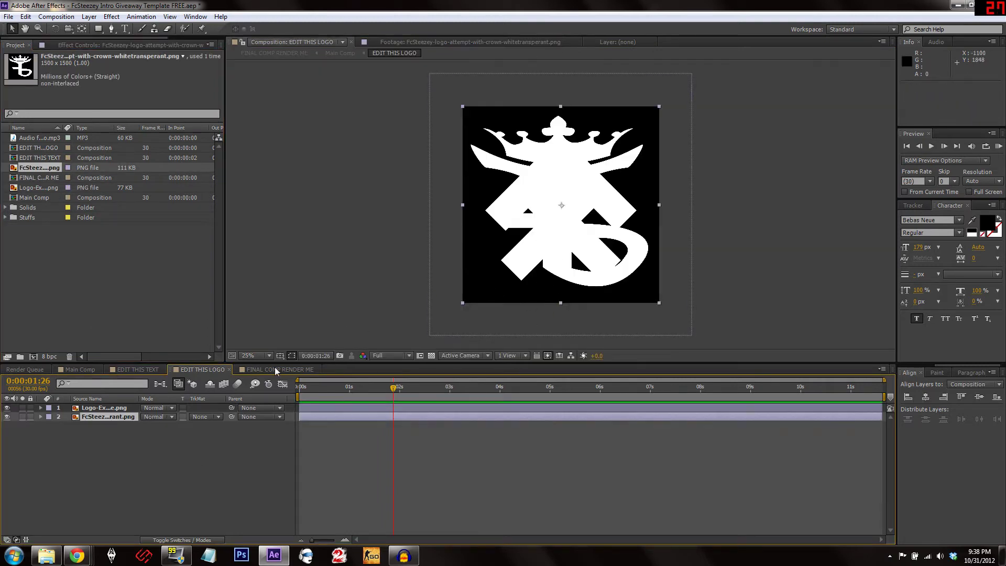
Step: Hide the Logo-Example layer and scale the crown logo to 88%
left_click(7, 407)
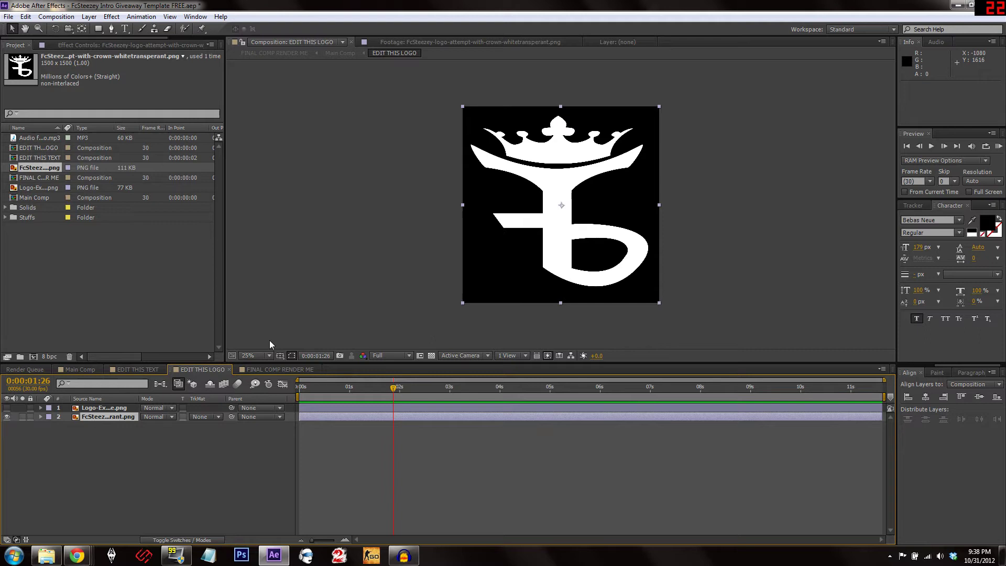
key("s")
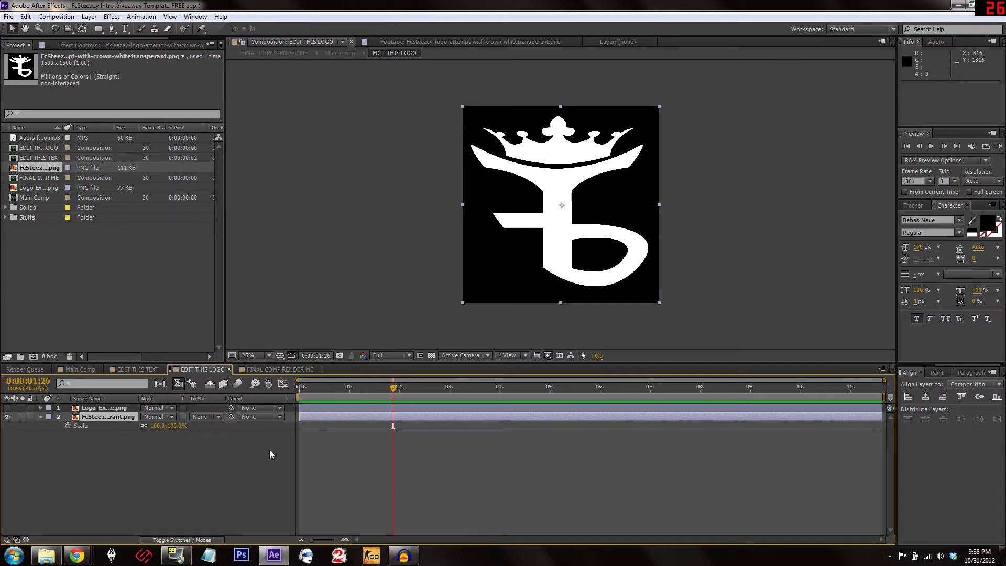
left_click(176, 425)
type("88")
key("Return")
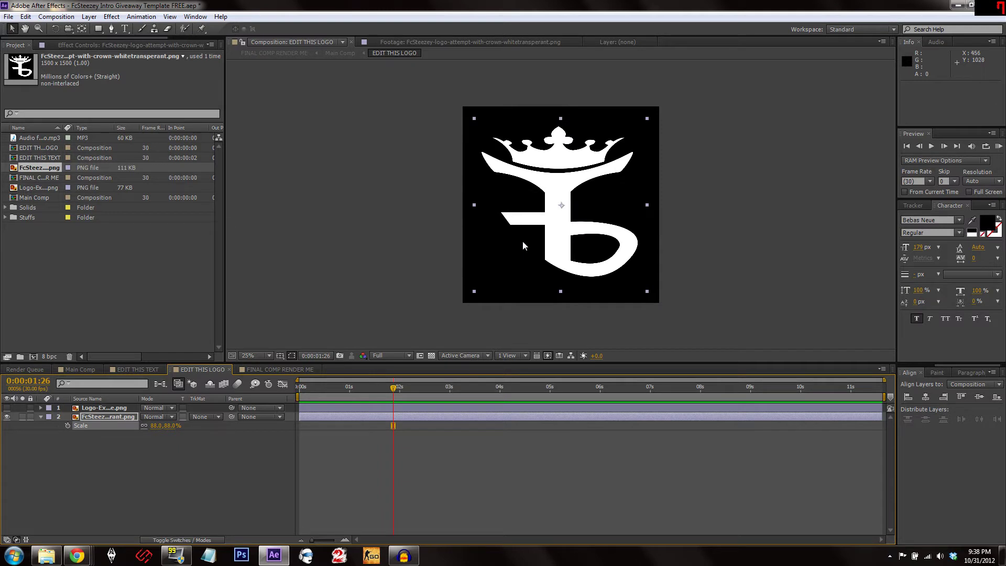
Step: Switch to FINAL COMP RENDER ME and scrub the intro around the two-second mark
left_click(287, 370)
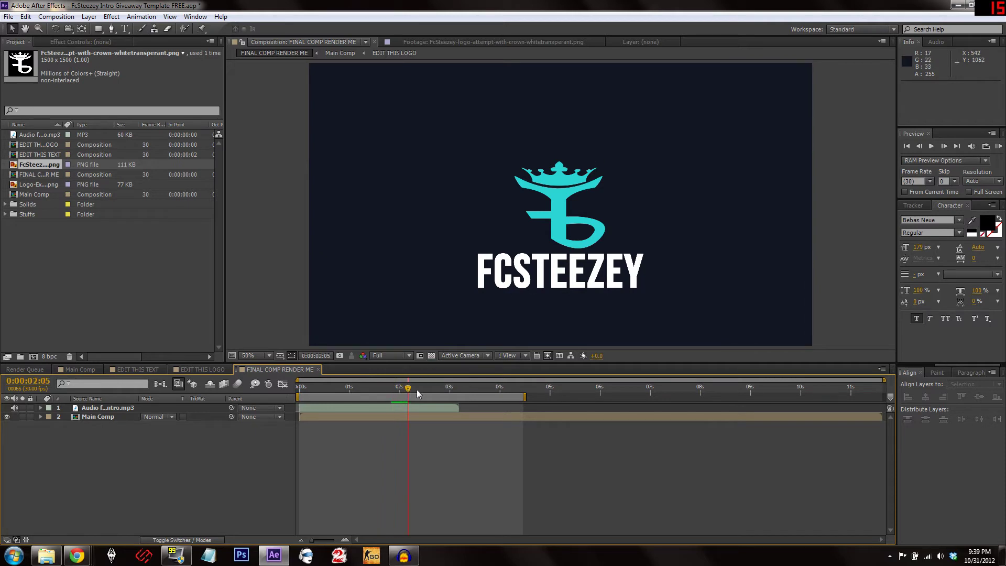
left_click_drag(417, 390, 349, 390)
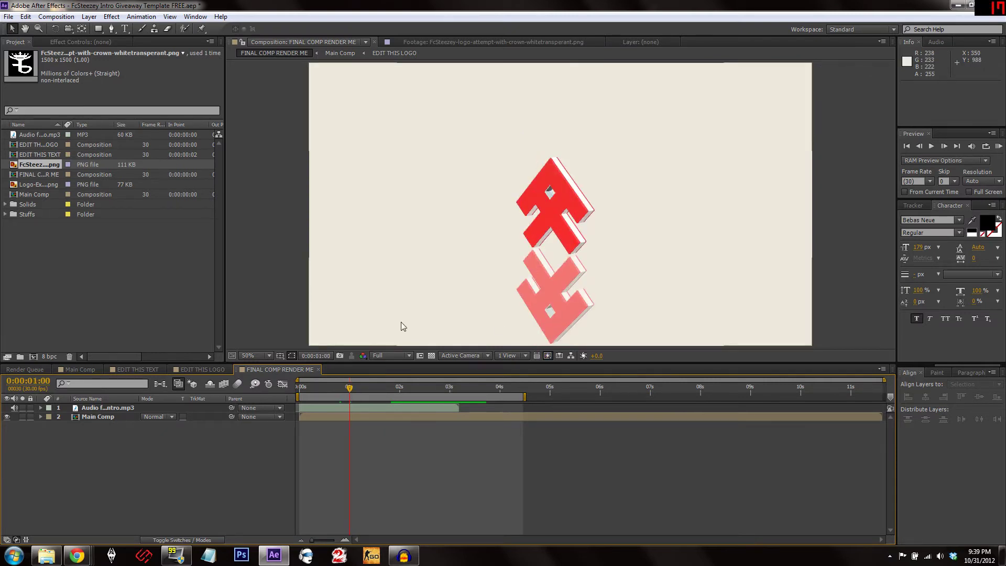
Step: Try replacing the Logo-Example footage from the template folder, then cancel
left_click(138, 369)
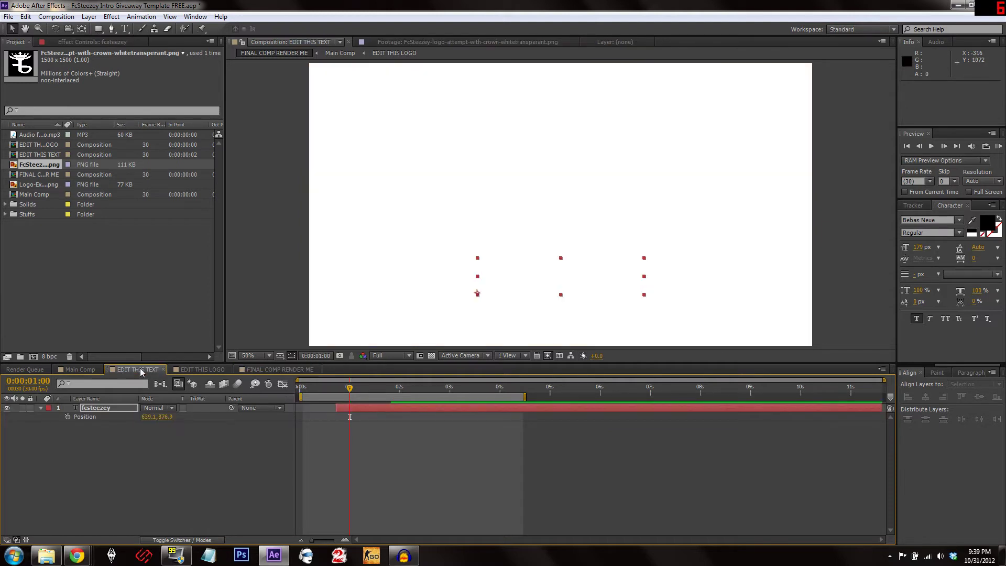
left_click(43, 183)
right_click(37, 192)
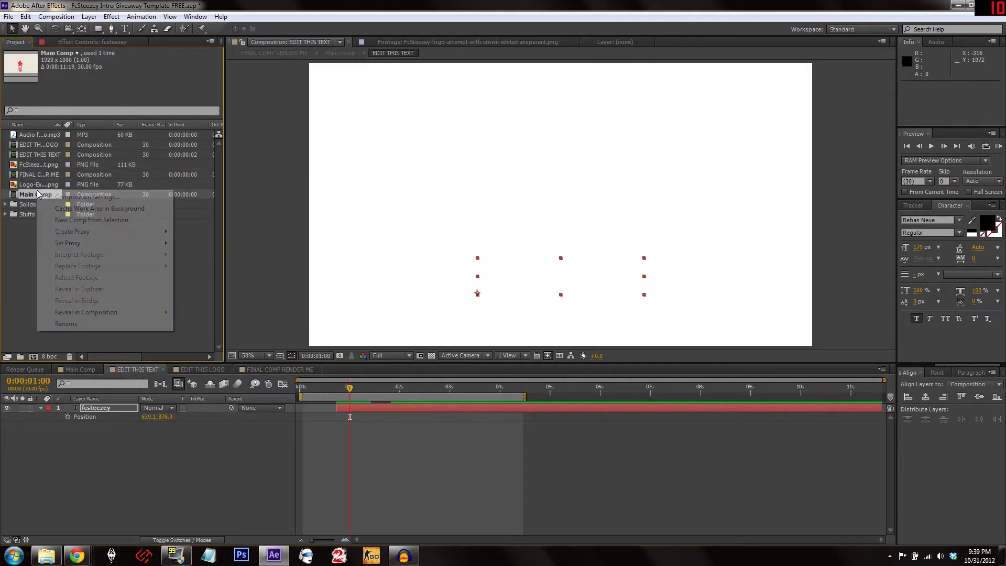
right_click(37, 185)
mouse_move(87, 265)
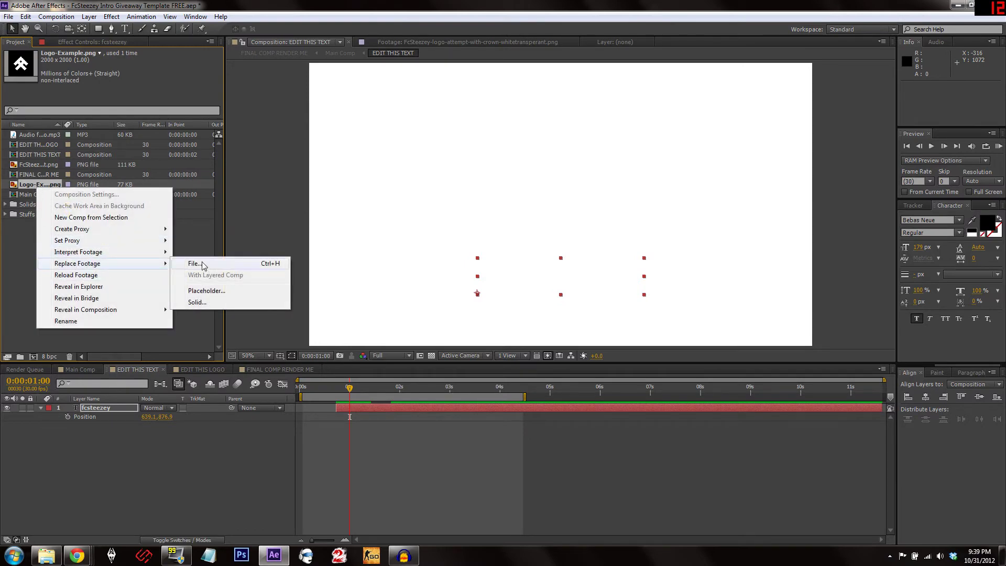
left_click(193, 264)
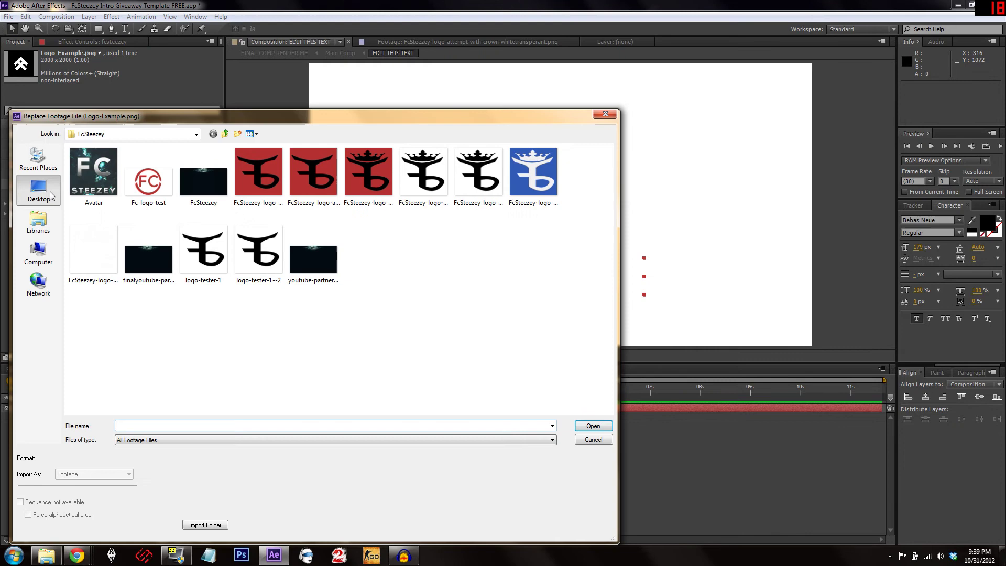
left_click(51, 197)
double_click(150, 245)
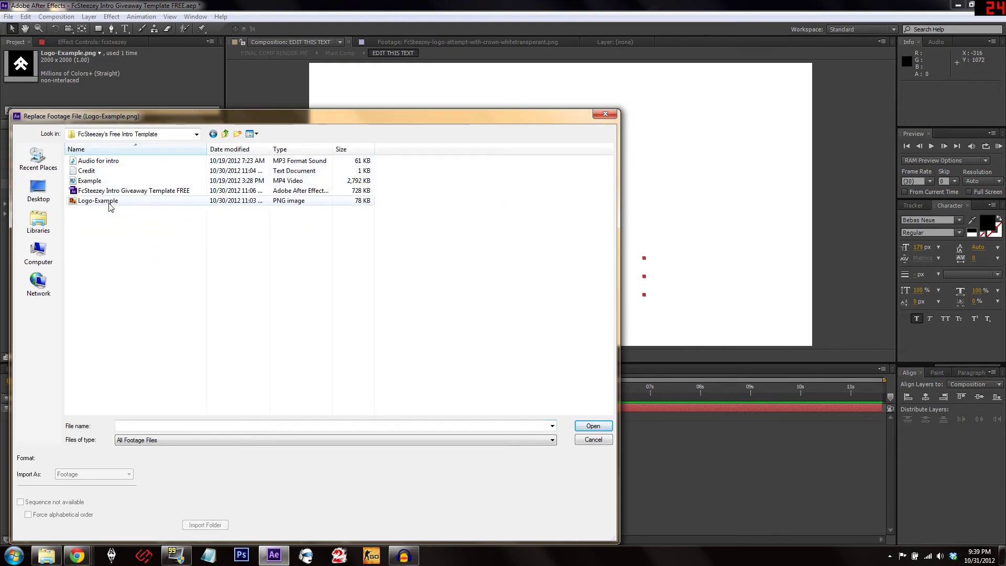
left_click(604, 114)
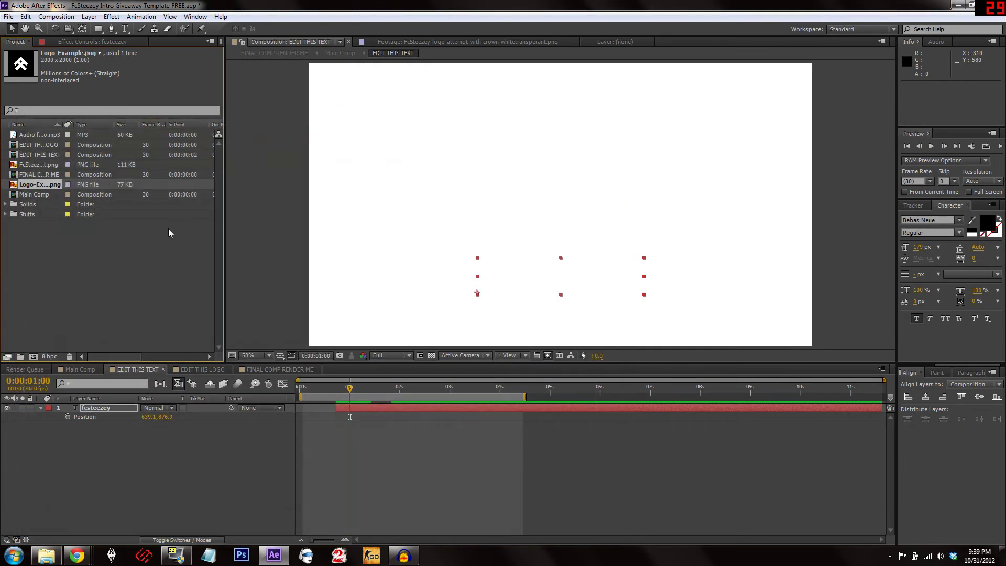
Step: Switch to the Main Comp composition
left_click(86, 370)
left_click(141, 370)
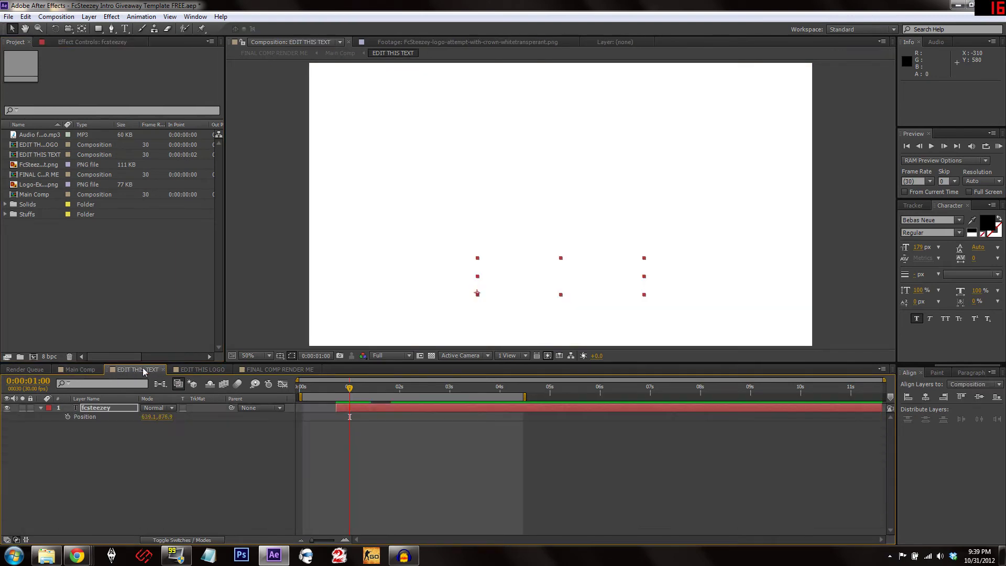
left_click(80, 369)
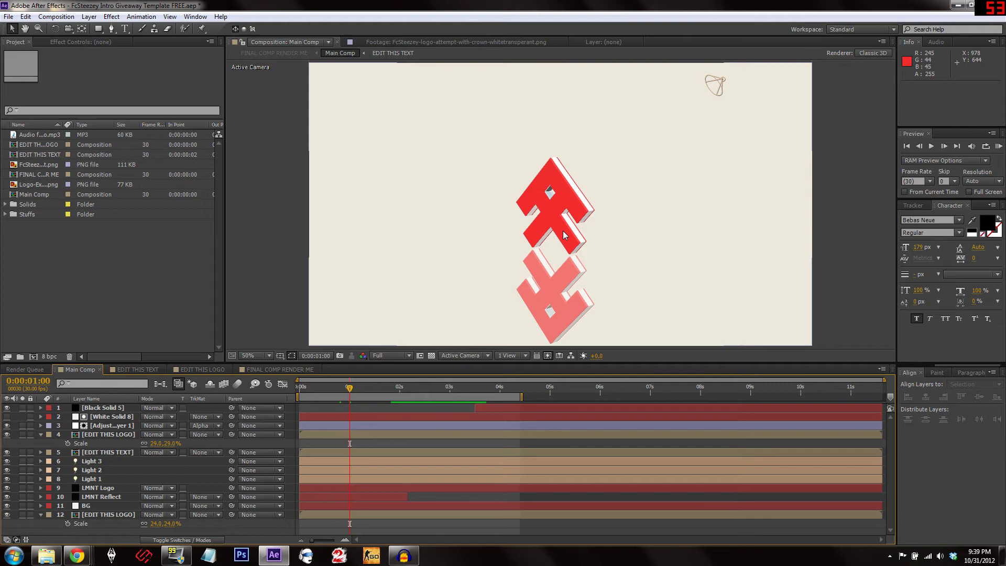
Step: Select layer 12, the lower EDIT THIS LOGO layer, in Main Comp's timeline
left_click(109, 520)
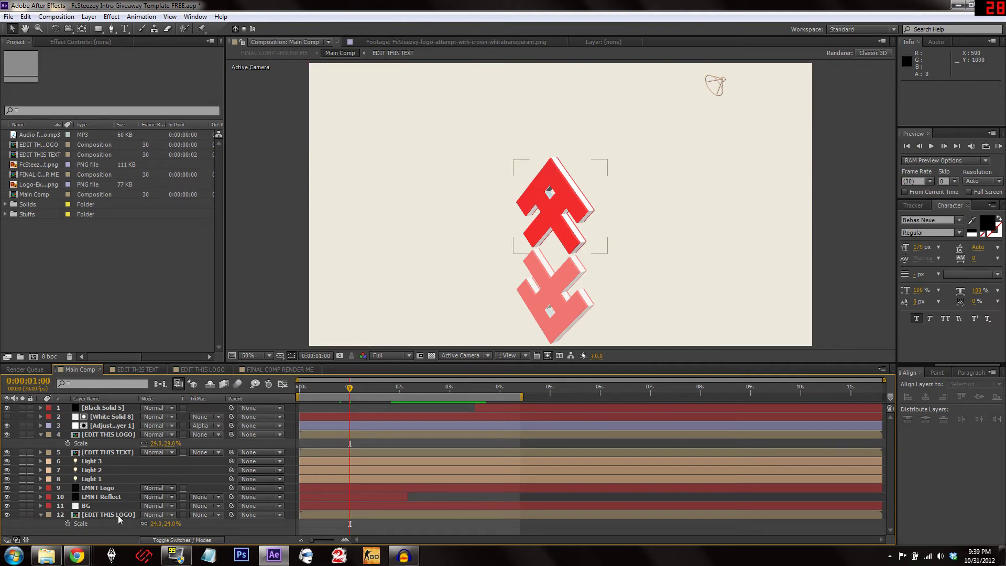
left_click(121, 506)
left_click(128, 516)
key("ctrl+shift+a")
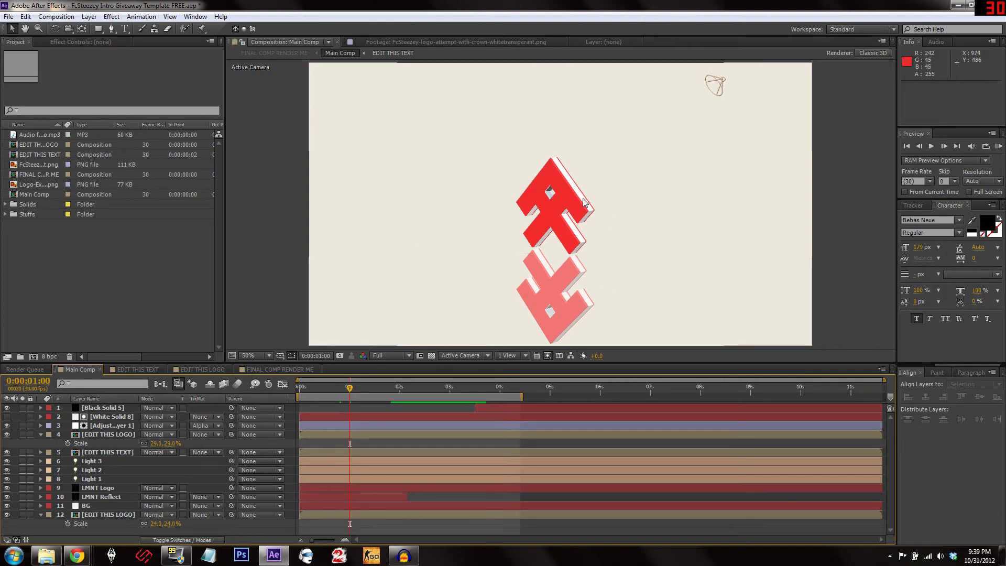
left_click(97, 515)
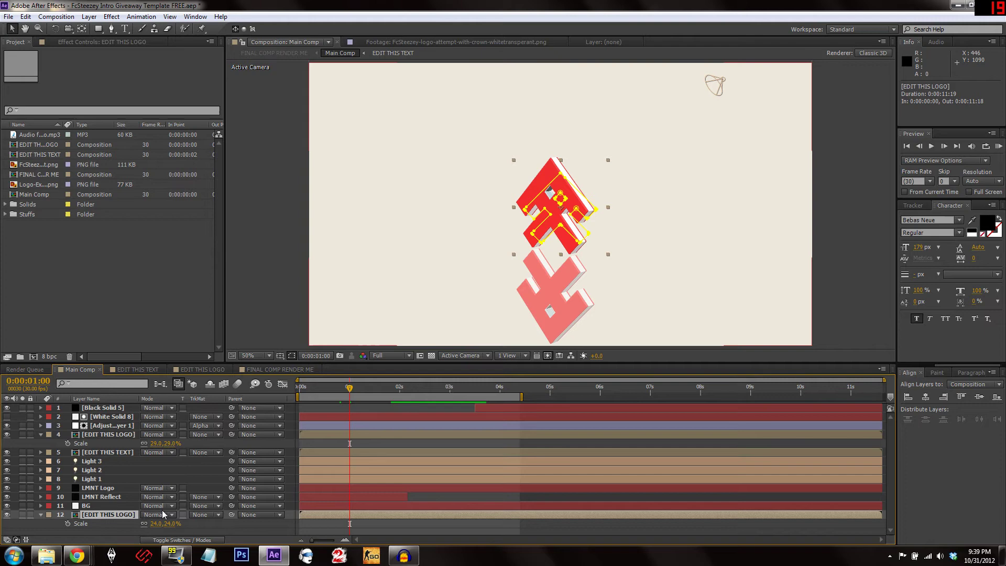
Step: Delete Mask 1 and Mask 2 from layer 12
key("m")
left_click(92, 503)
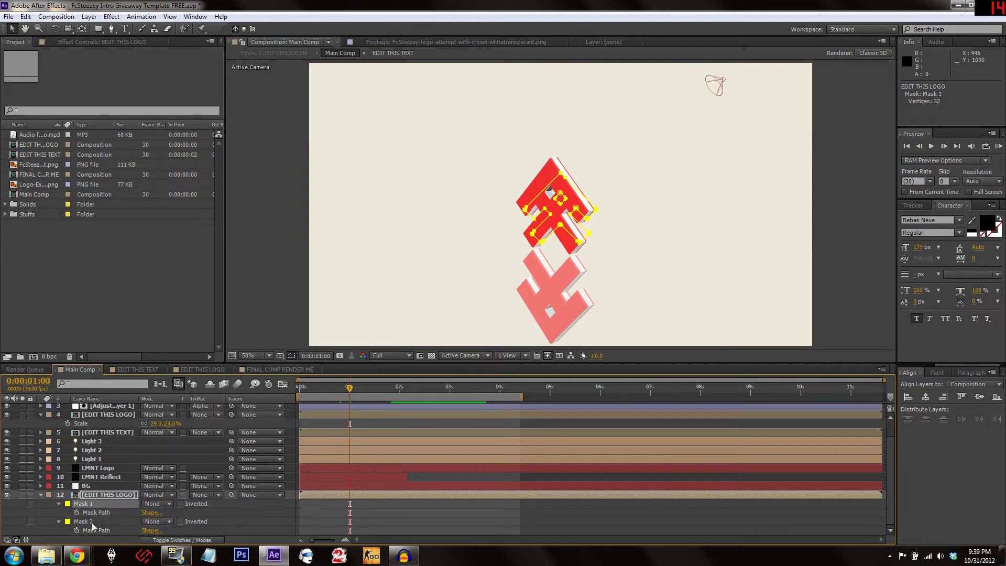
left_click(98, 523, "shift")
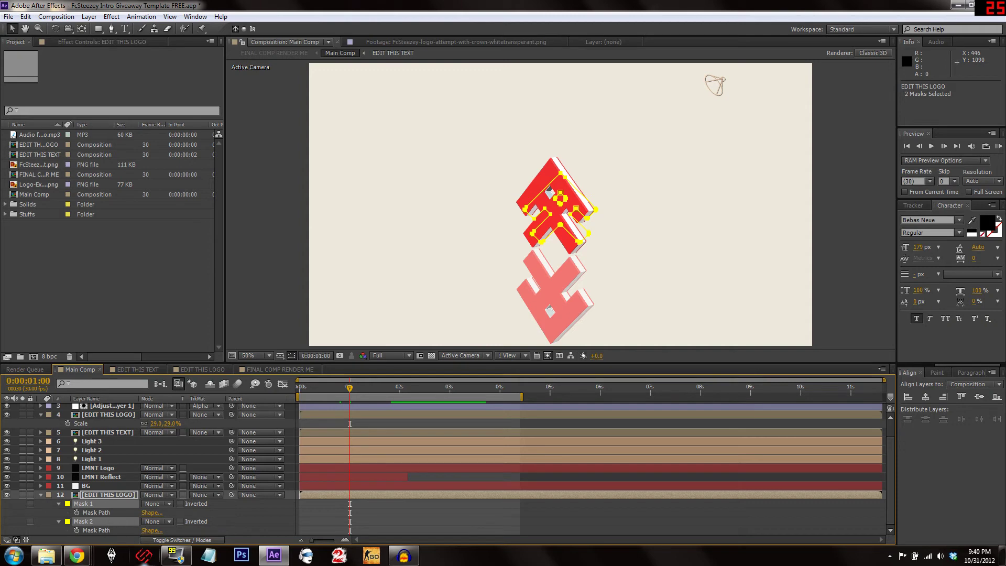
key("Delete")
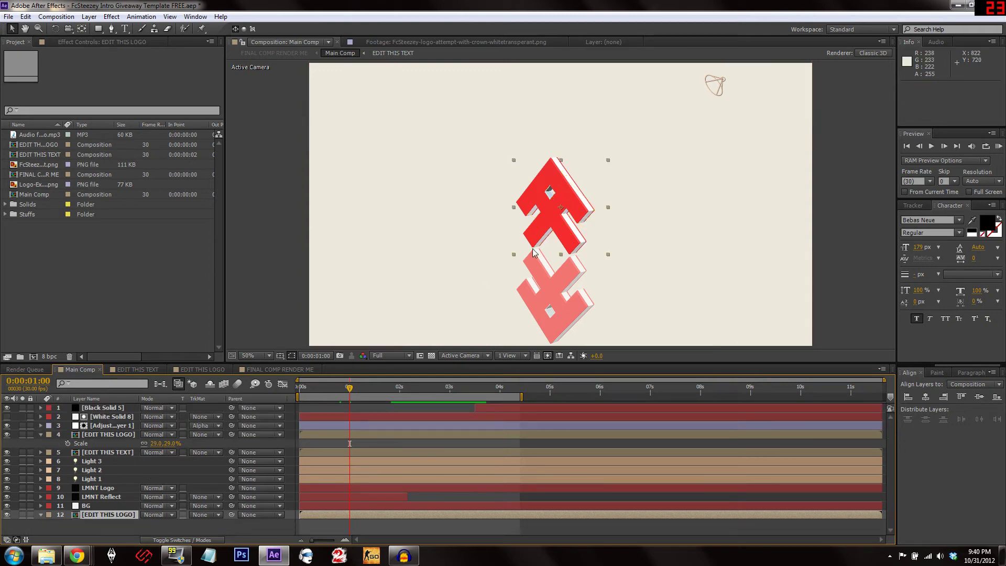
Step: Solo the red logo layer and view it alone around 0:00:02:09
left_click(22, 515)
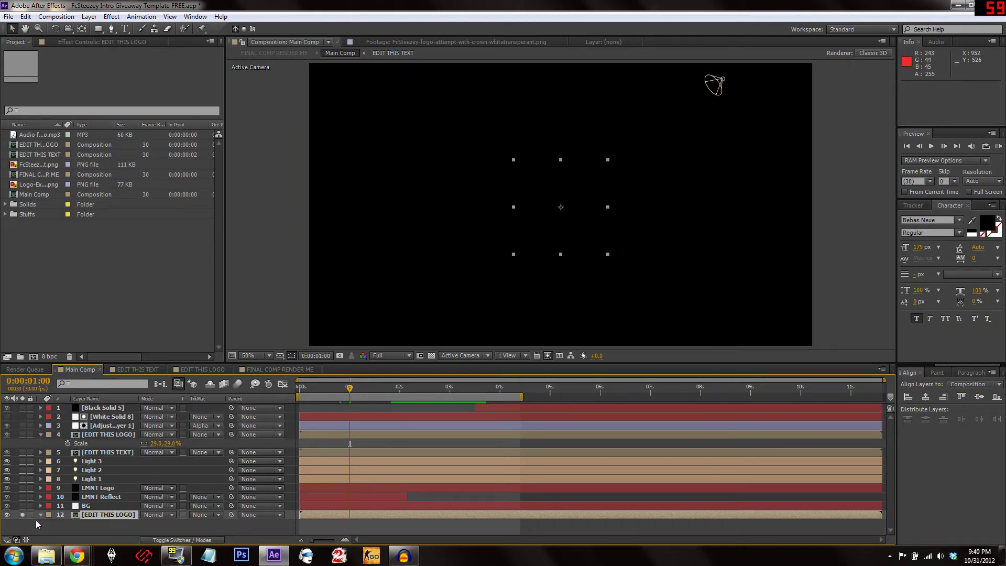
left_click(423, 393)
left_click_drag(423, 393, 415, 393)
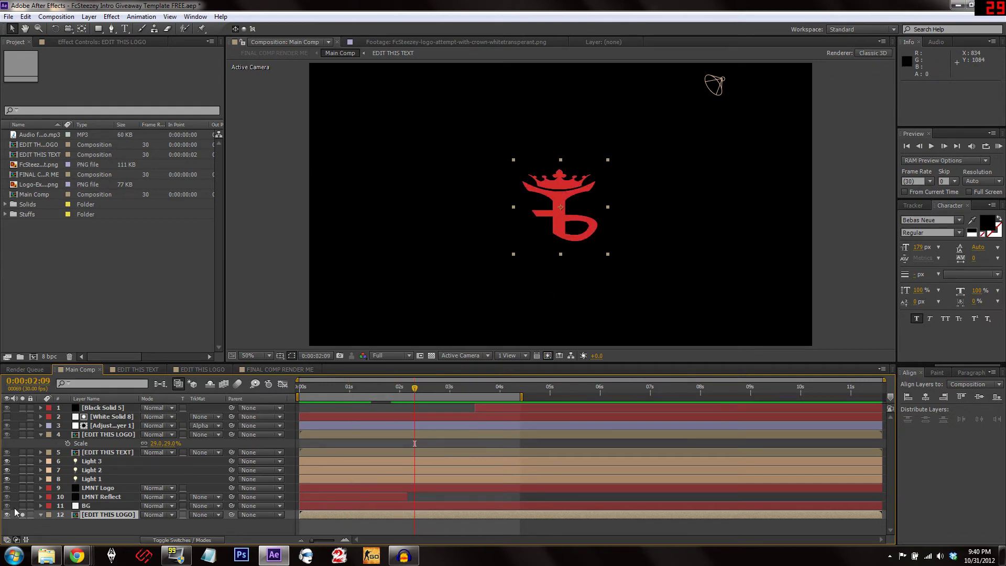
left_click(22, 514)
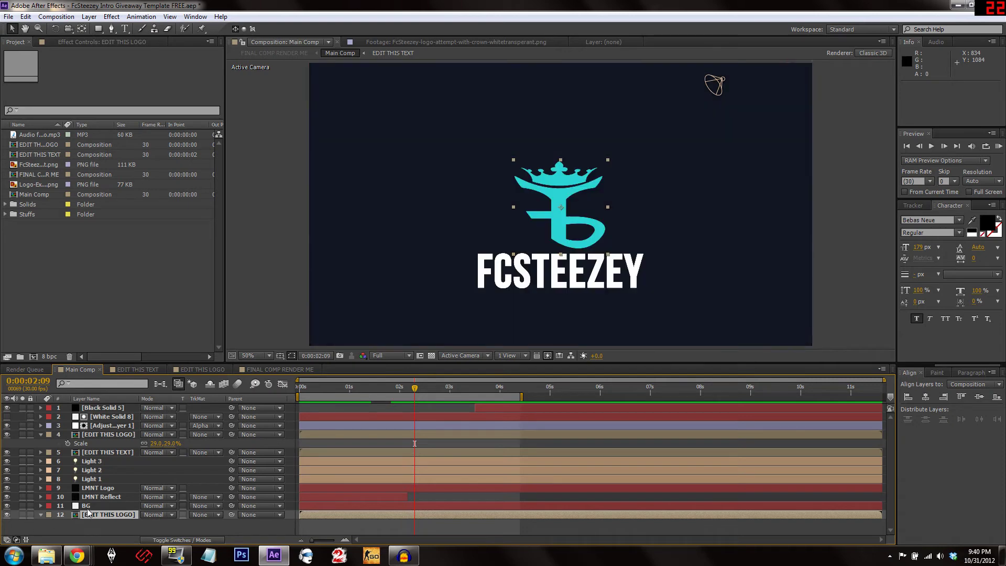
left_click(22, 514)
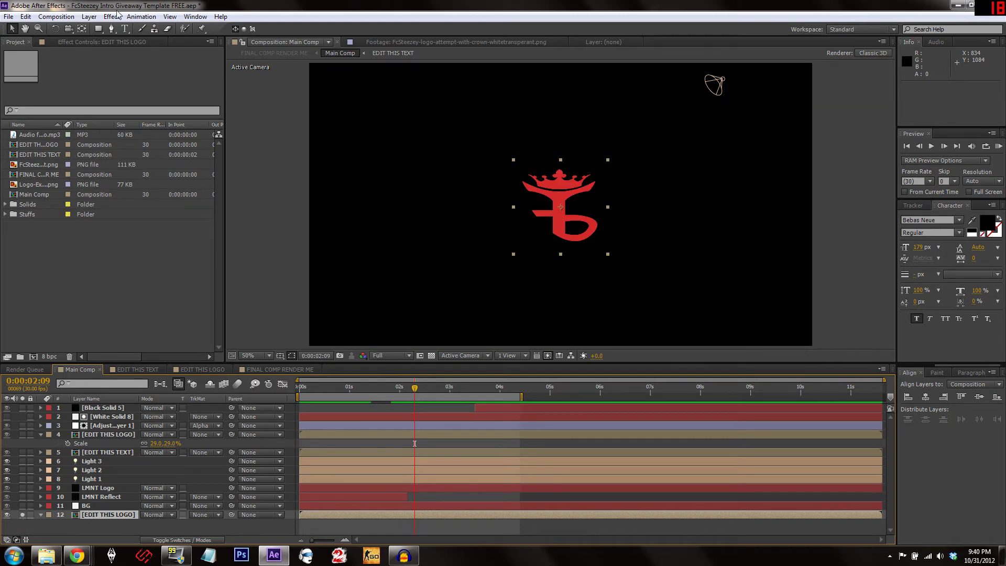
left_click(89, 16)
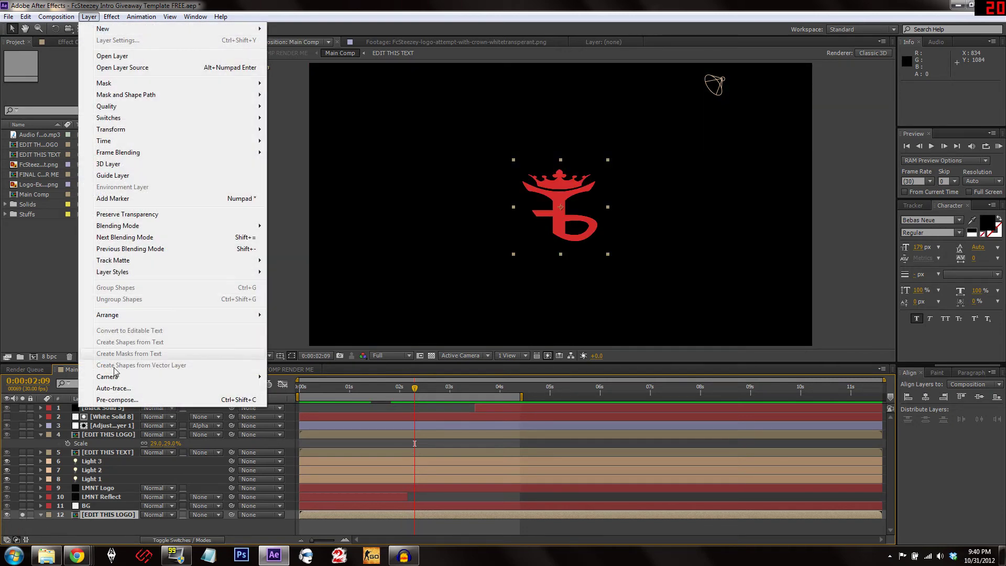
Step: Auto-trace the crown logo layer using the Red channel
left_click(113, 388)
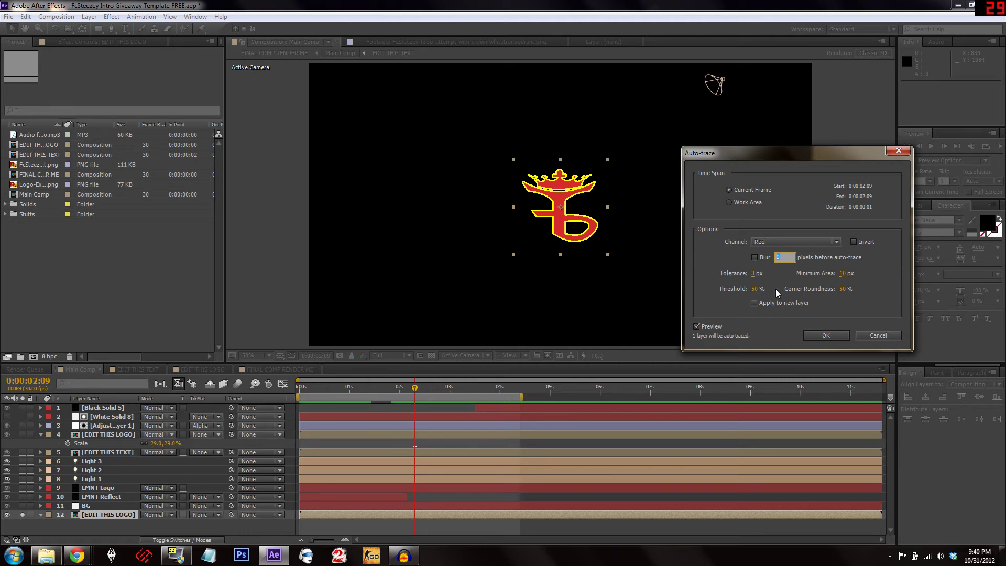
left_click(781, 242)
left_click(744, 238)
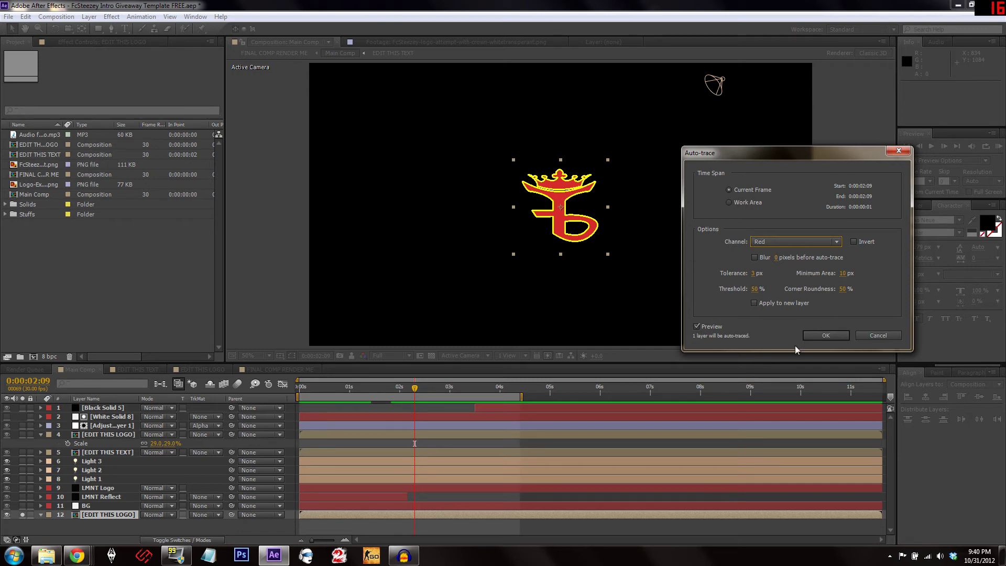
Step: Run the auto-trace to create the crown logo mask, then zoom in and out to inspect it
left_click(827, 336)
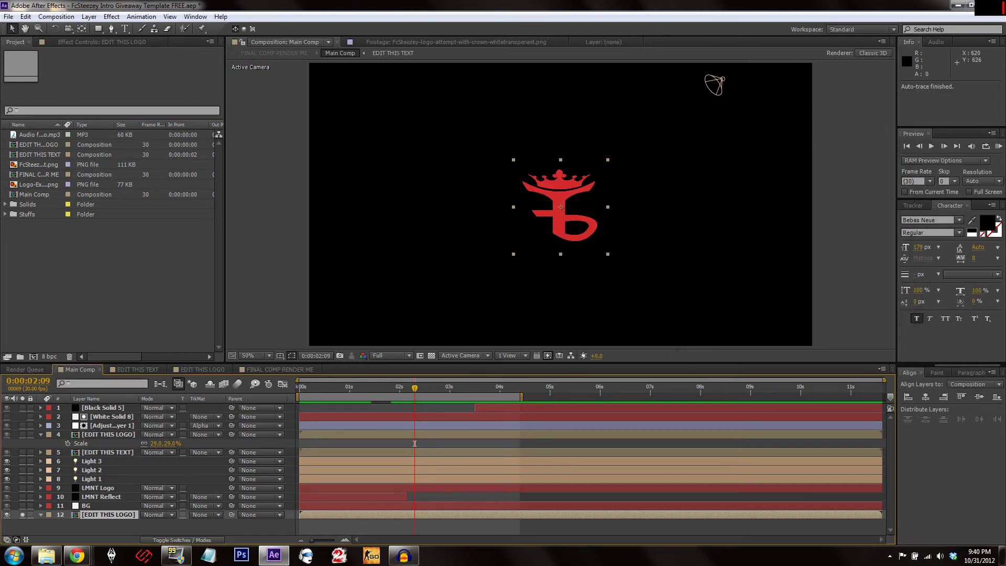
scroll(554, 181, "up", 6)
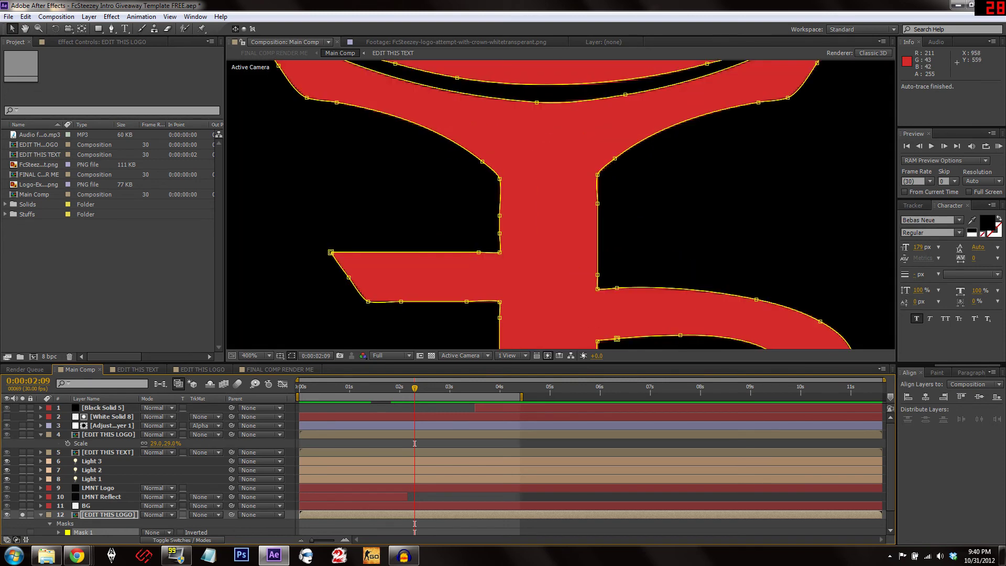
scroll(554, 216, "down", 5)
scroll(713, 83, "down", 2)
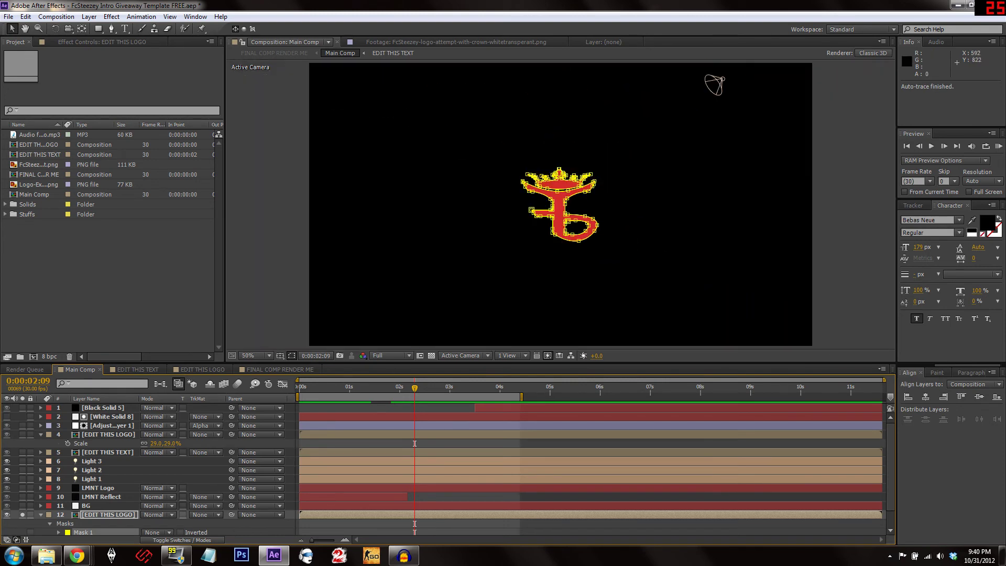
Step: Turn off Solo on layer 12, collapse its mask properties, and move the playhead to 0:00:00:28
left_click(22, 515)
left_click(84, 516)
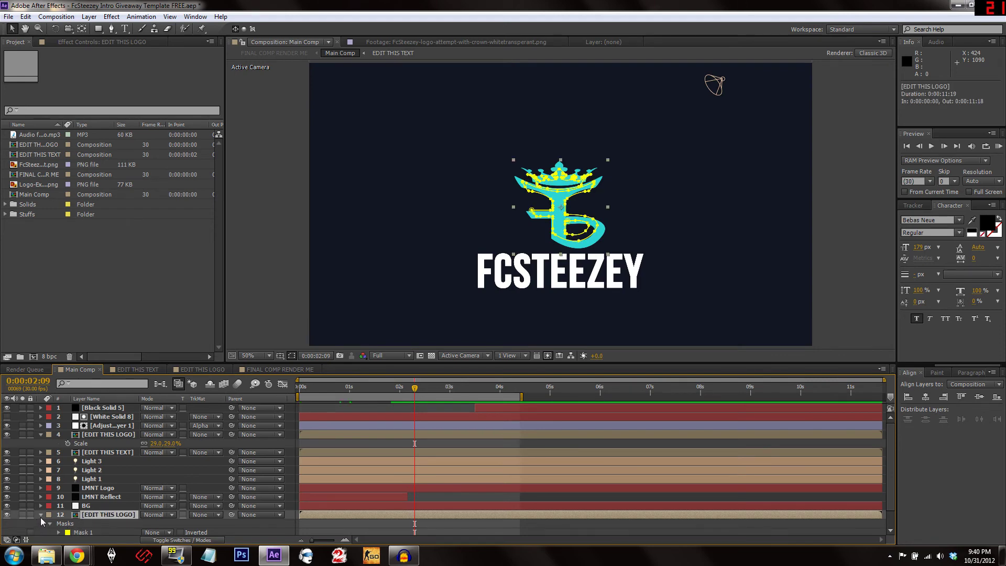
left_click(40, 515)
left_click(331, 387)
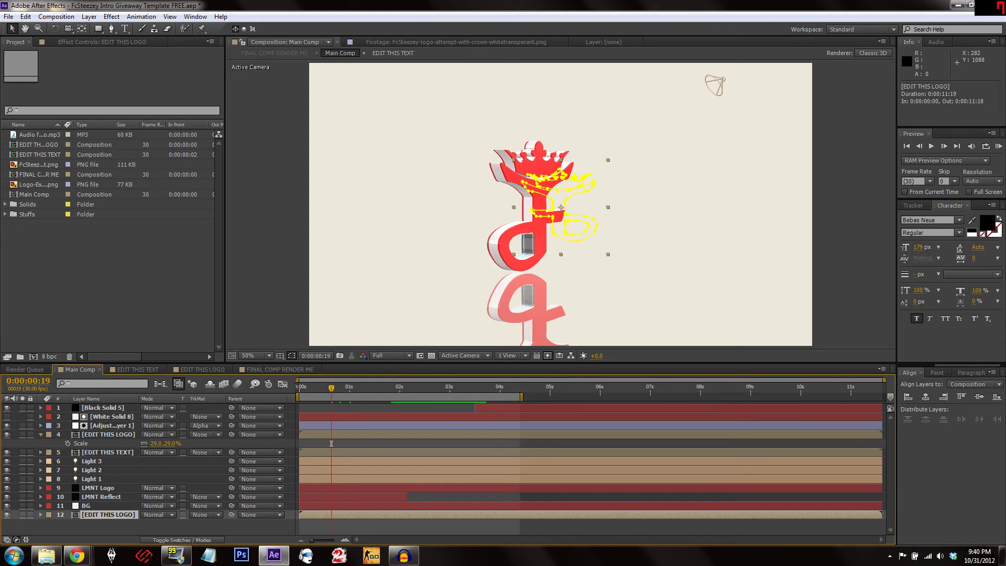
left_click(370, 411)
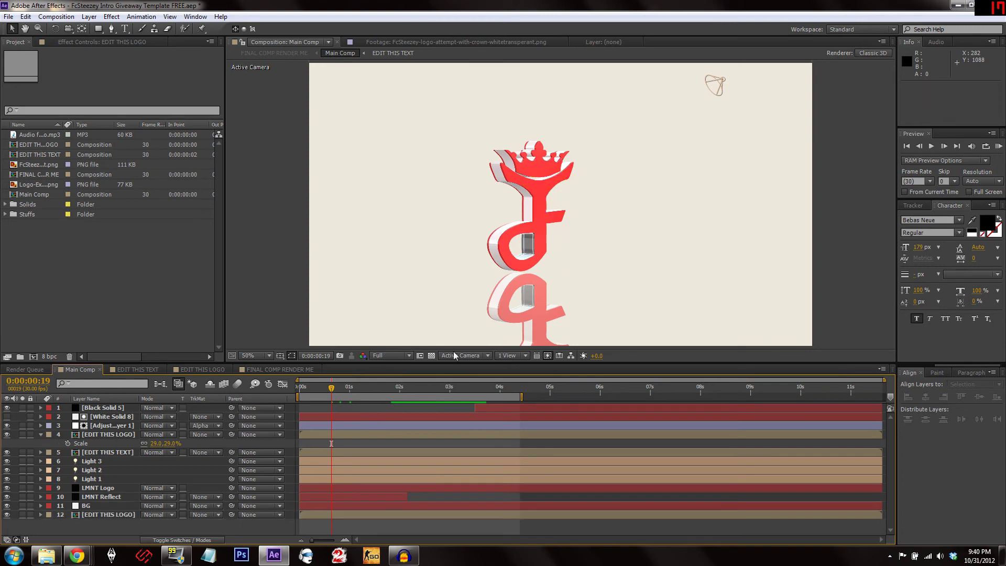
left_click(346, 386)
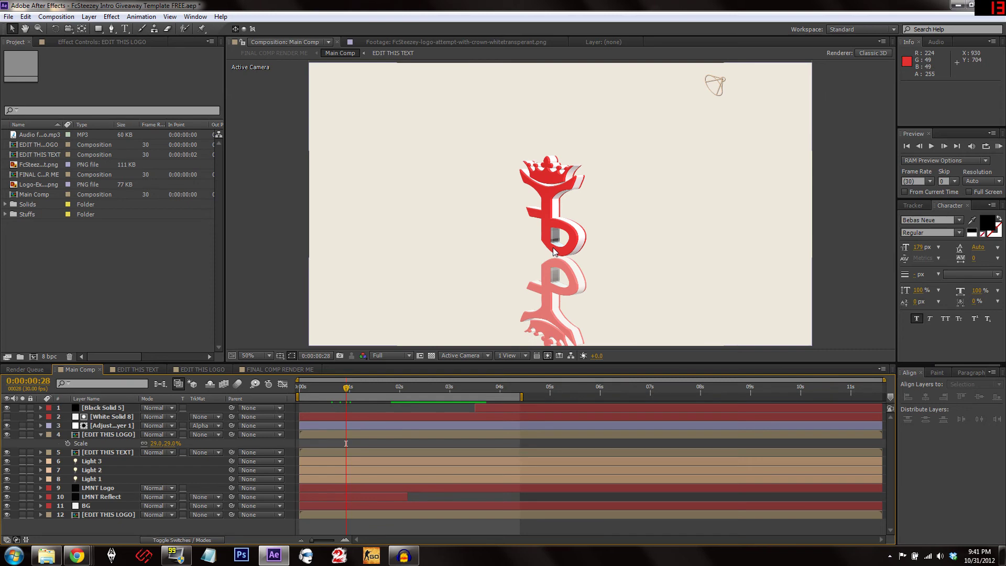
Step: Toggle the LMNT Logo and LMNT Reflect layers off and back on to identify them
left_click(114, 481)
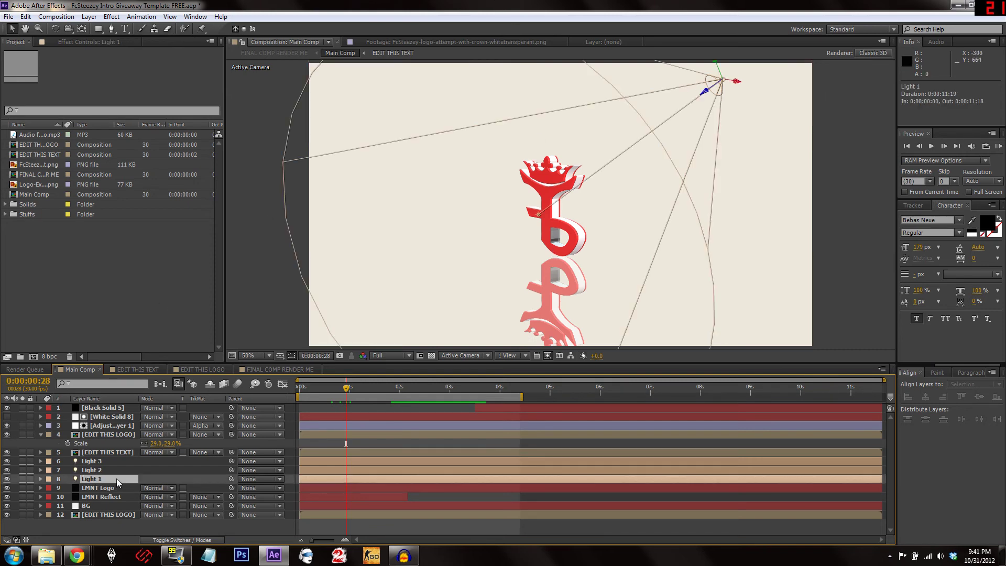
left_click(105, 488)
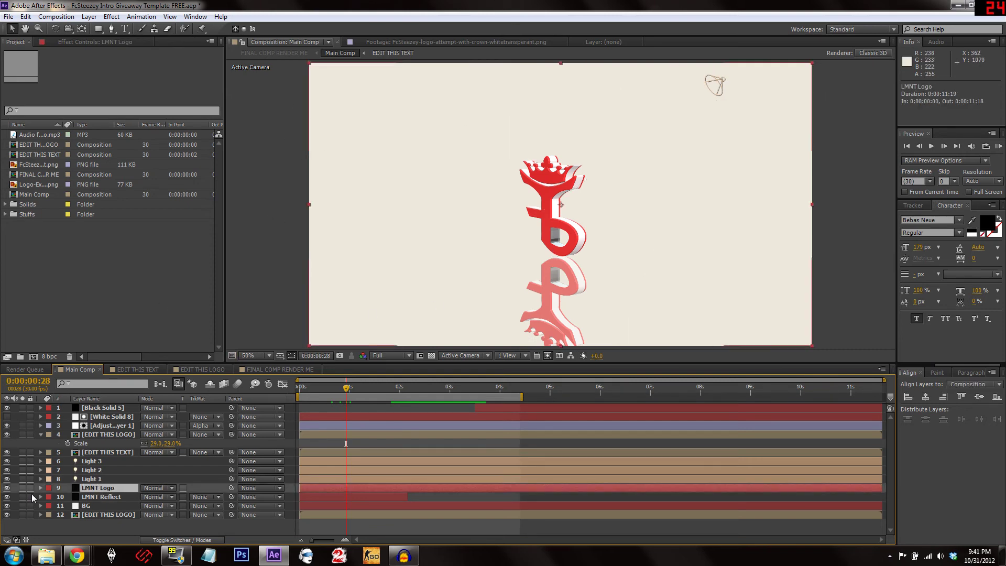
left_click(7, 490)
left_click(7, 489)
left_click(7, 497)
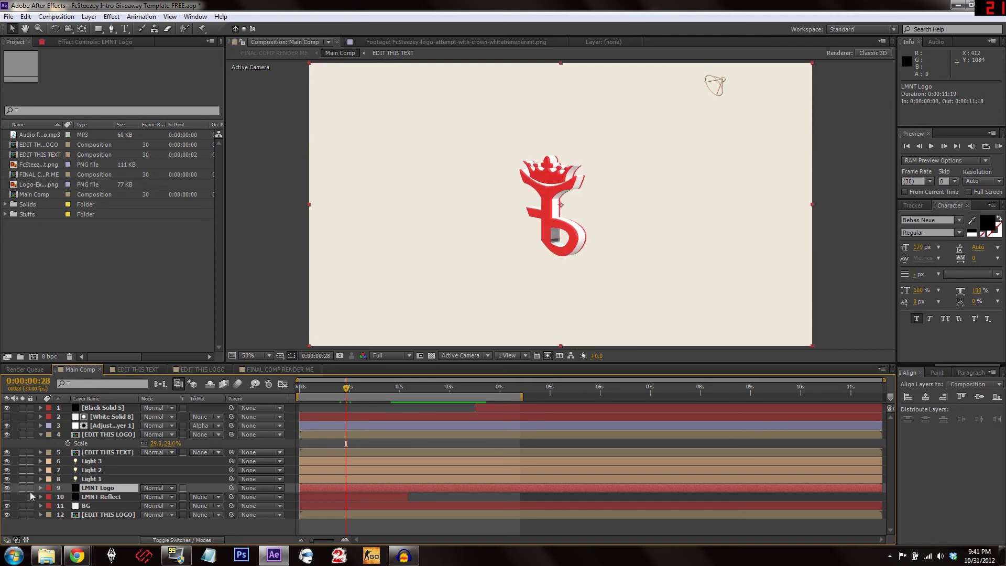
left_click(7, 496)
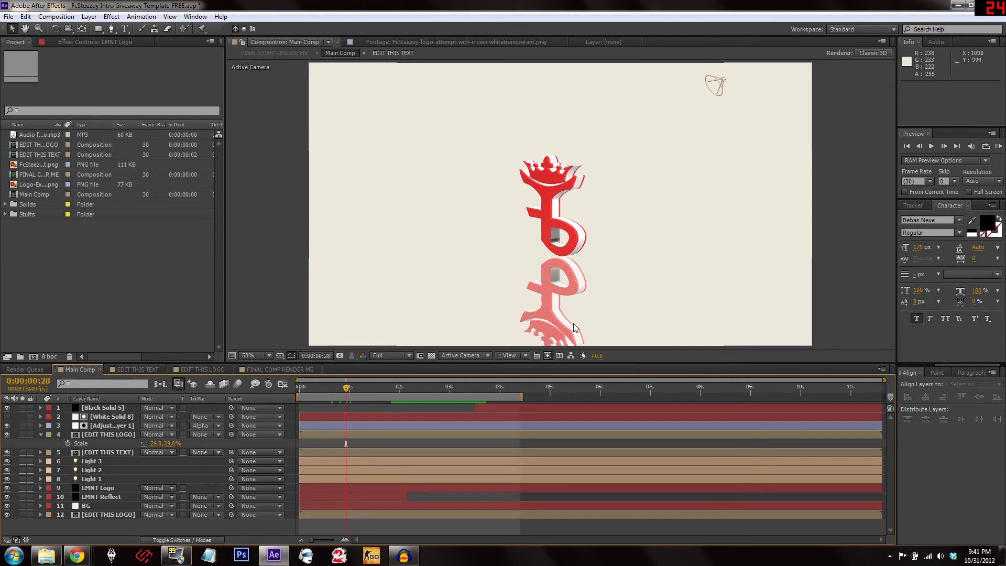
Step: At 0:00:00:19, reveal and then hide the keyframed properties of both LMNT layers using U
left_click_drag(346, 389, 331, 388)
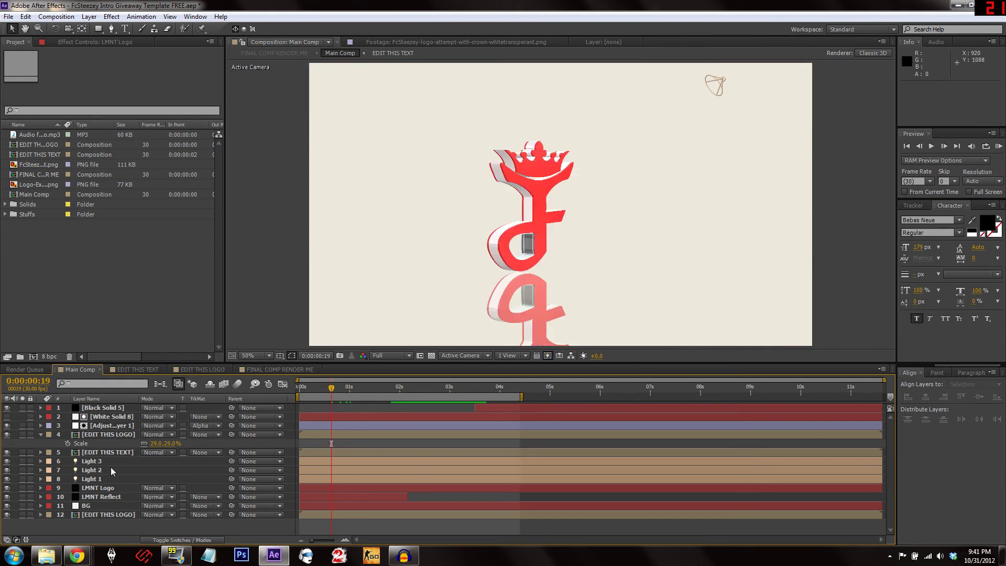
left_click(68, 489)
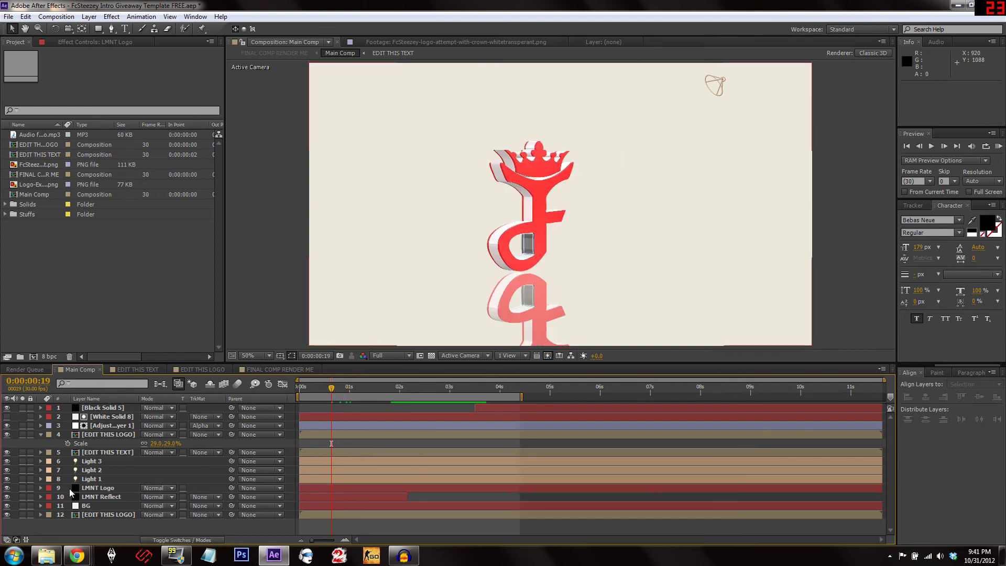
left_click(89, 498, "shift")
left_click_drag(89, 498, 178, 495)
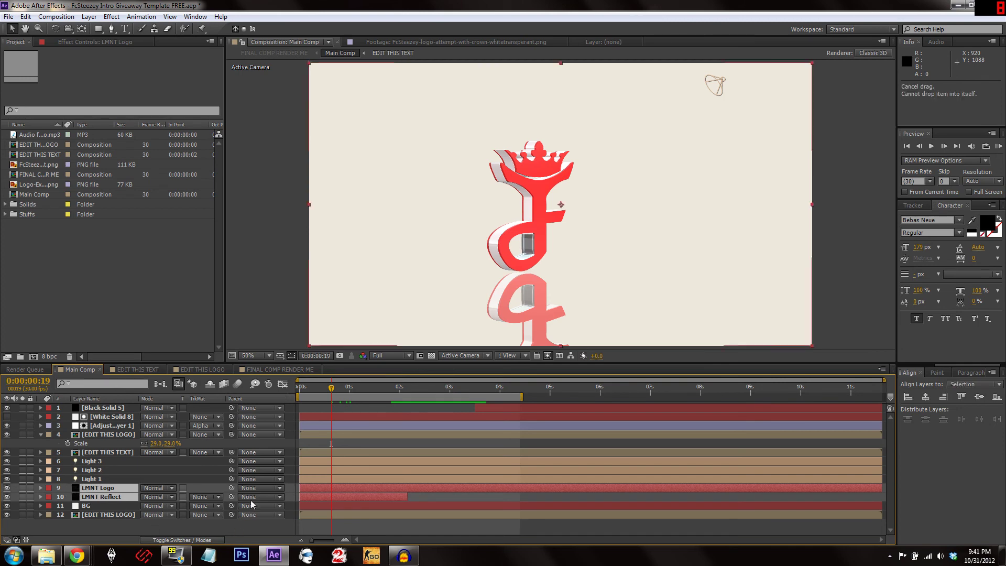
key("u")
scroll(329, 481, "down", 3)
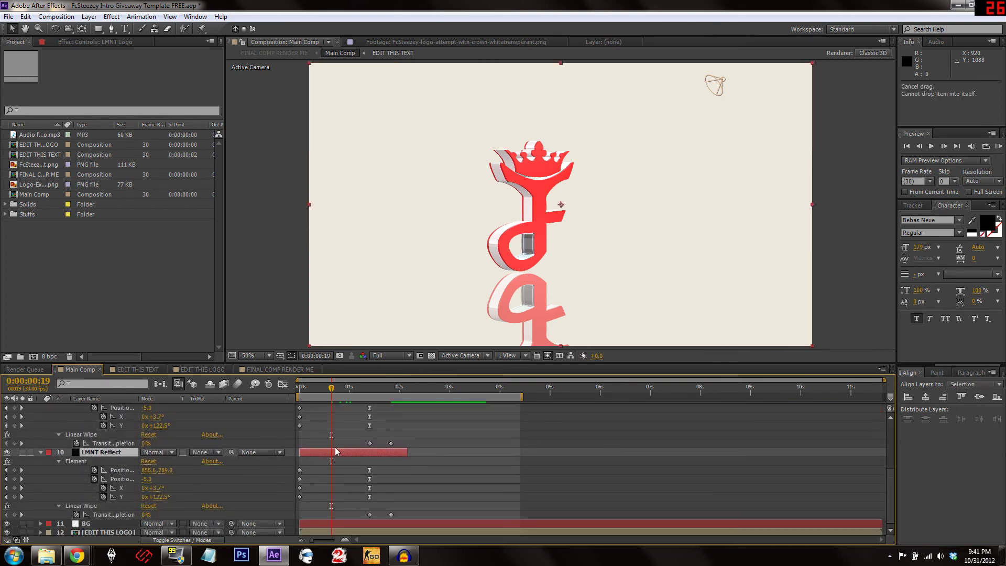
scroll(335, 451, "up", 3)
key("u")
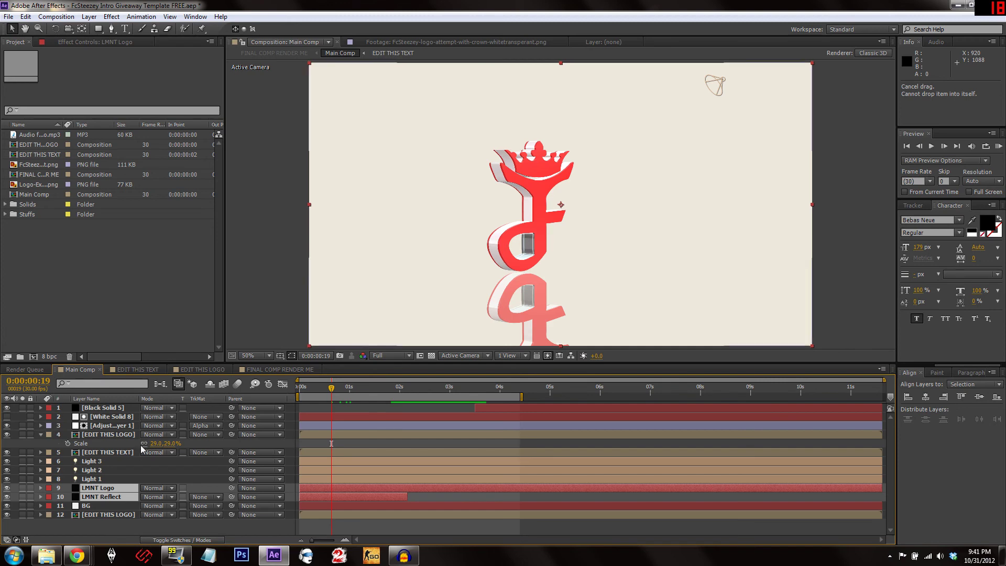
key("F2")
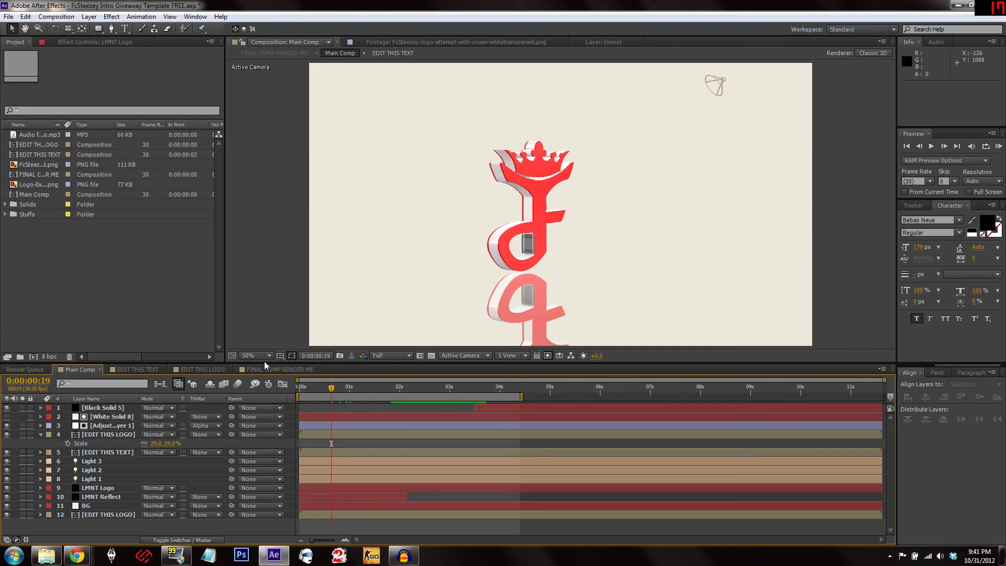
Step: In FINAL COMP RENDER ME, scrub the time ruler to about 0:00:02:10 to preview the intro
left_click(278, 369)
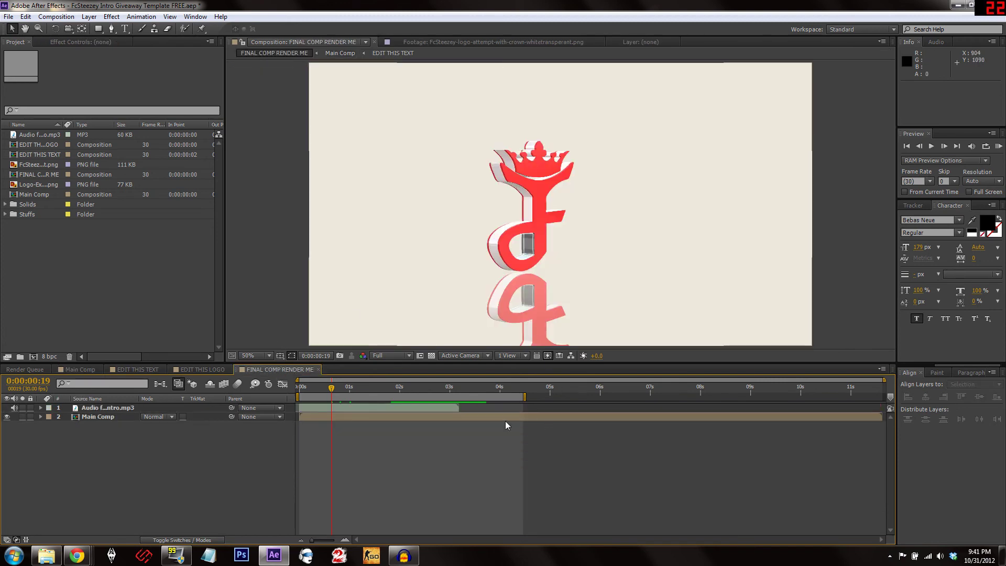
left_click_drag(399, 388, 339, 392)
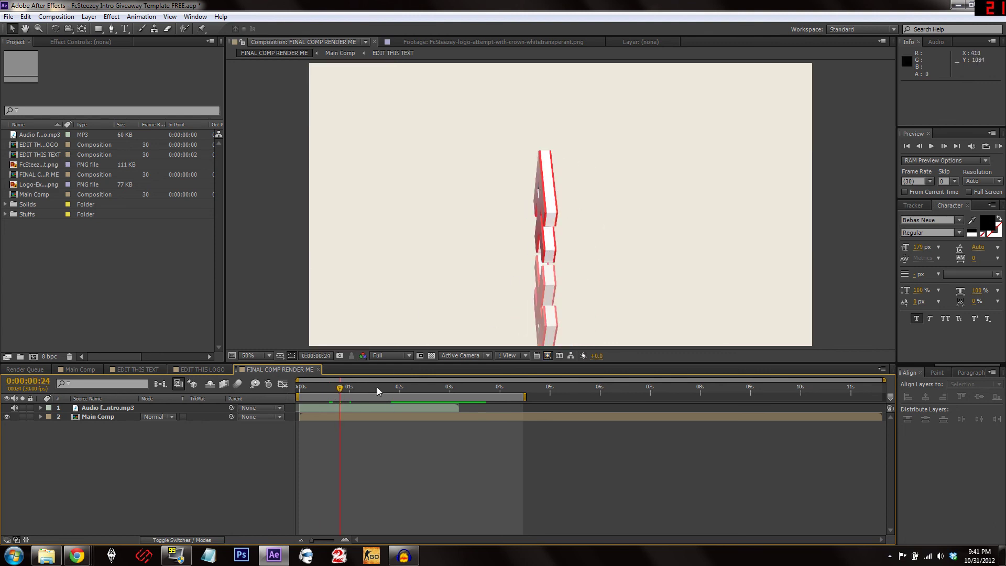
left_click_drag(344, 392, 417, 451)
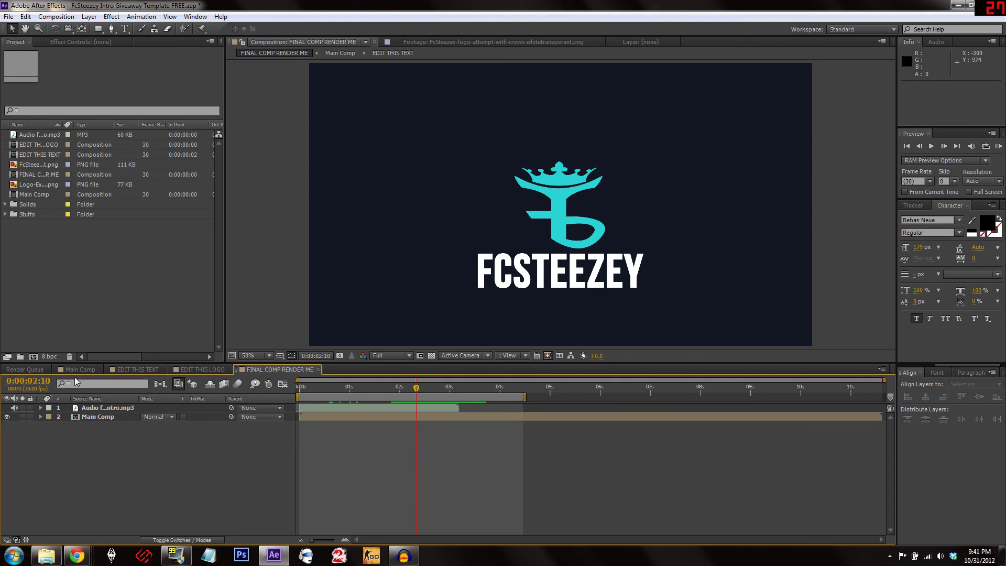